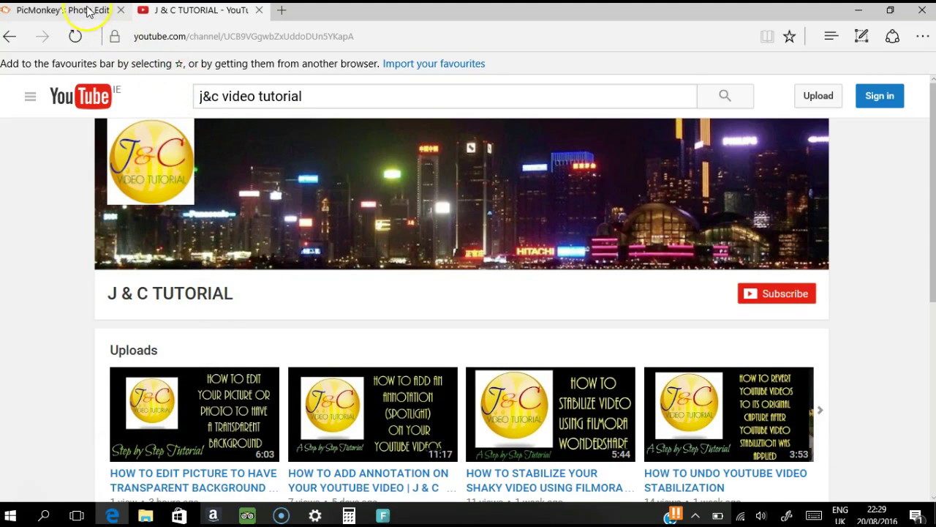
# Switch Edge from the YouTube channel to the PicMonkey tab
pyautogui.click(84, 13)
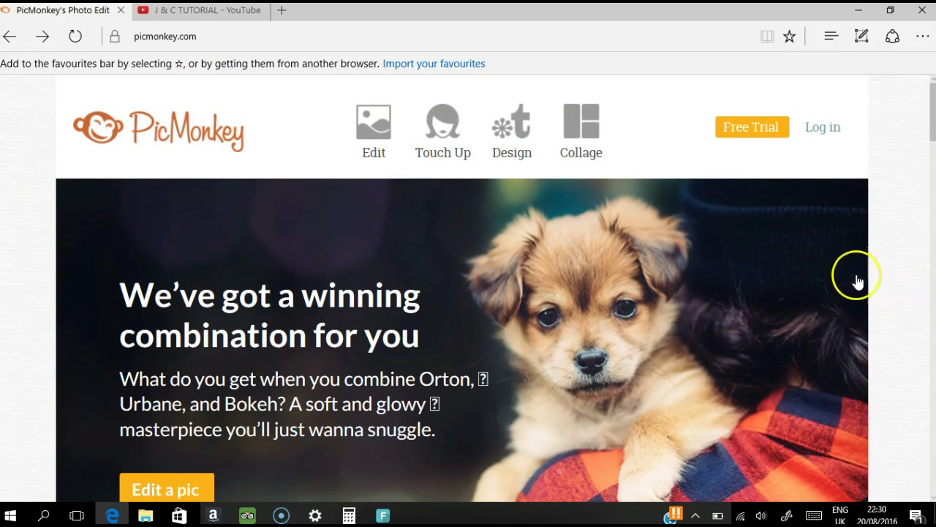
# Start a new Design on a blank Square canvas
pyautogui.click(514, 139)
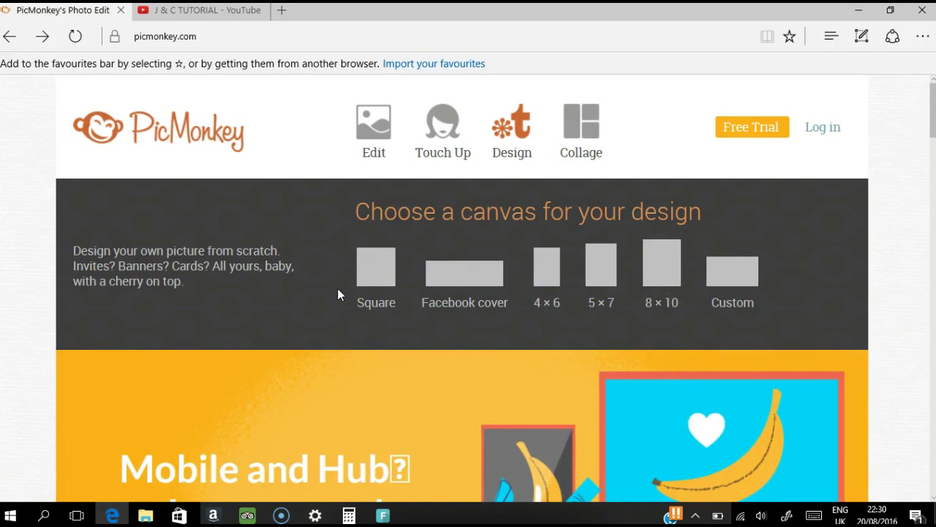
pyautogui.click(385, 276)
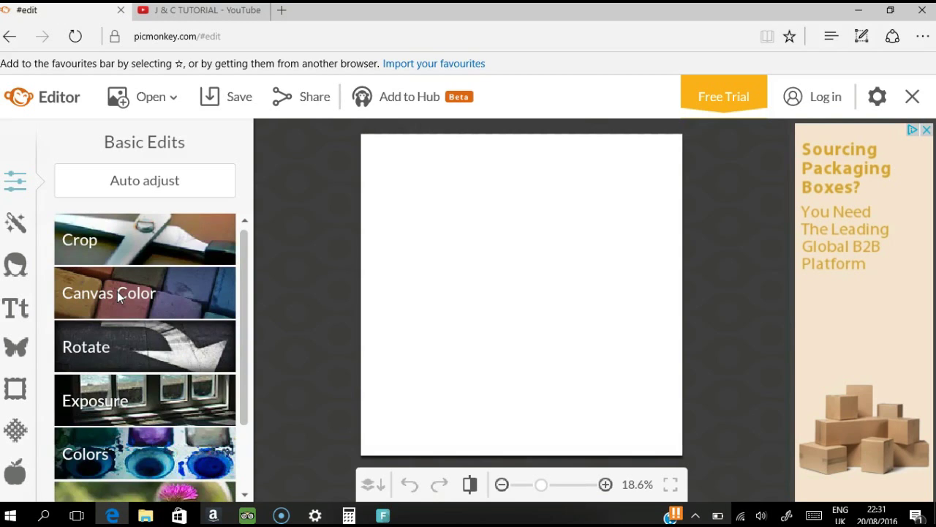
# Set the canvas color to Transparent canvas and apply it
pyautogui.click(117, 292)
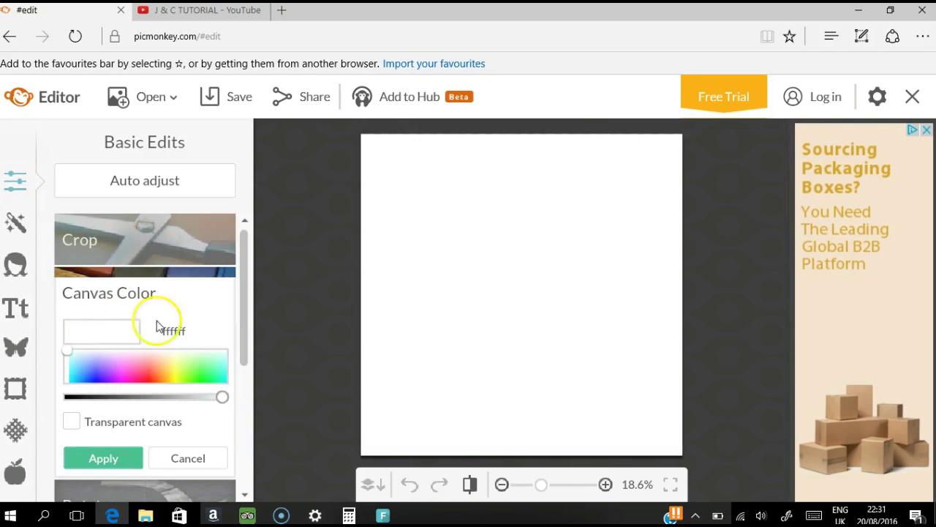
pyautogui.click(71, 424)
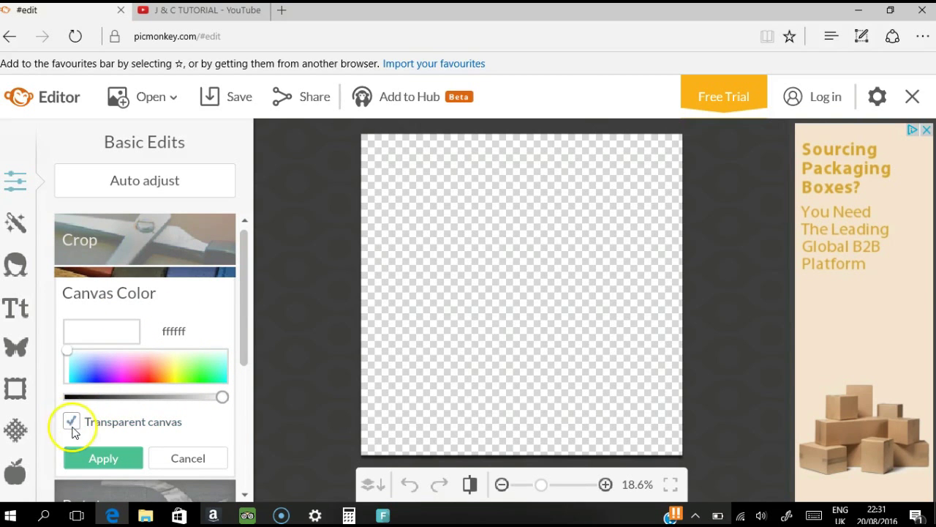
pyautogui.click(103, 458)
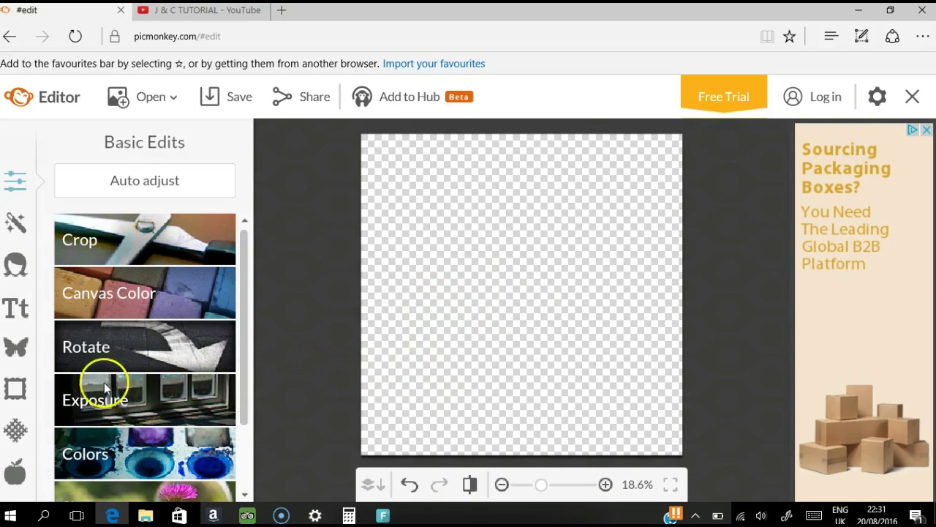
# Add 'rays tran' from Saved Pictures as an overlay via Add your own > My Computer
pyautogui.click(10, 350)
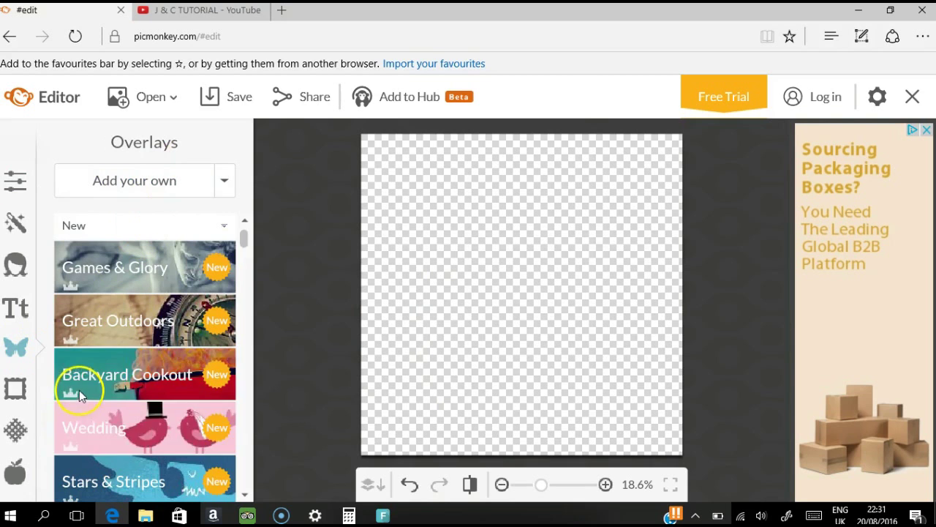
pyautogui.moveTo(246, 253); pyautogui.dragTo(250, 243)
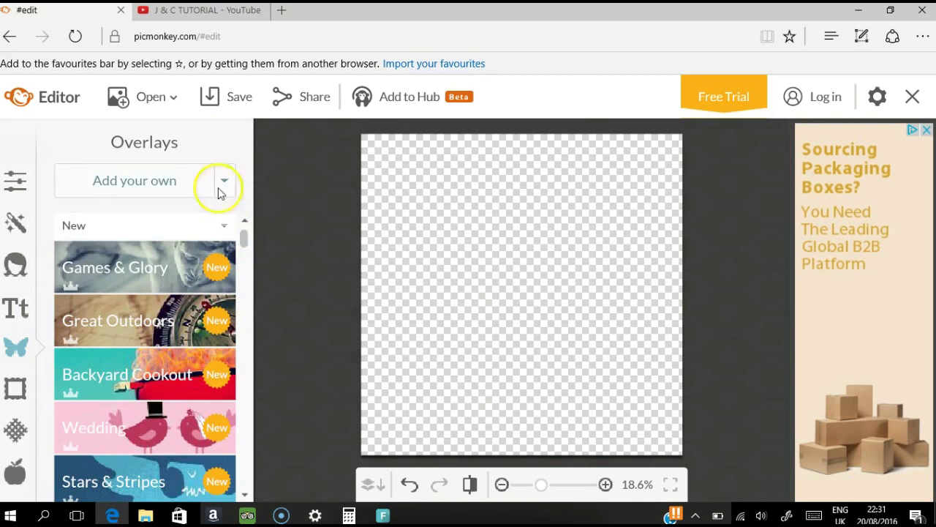
pyautogui.click(142, 188)
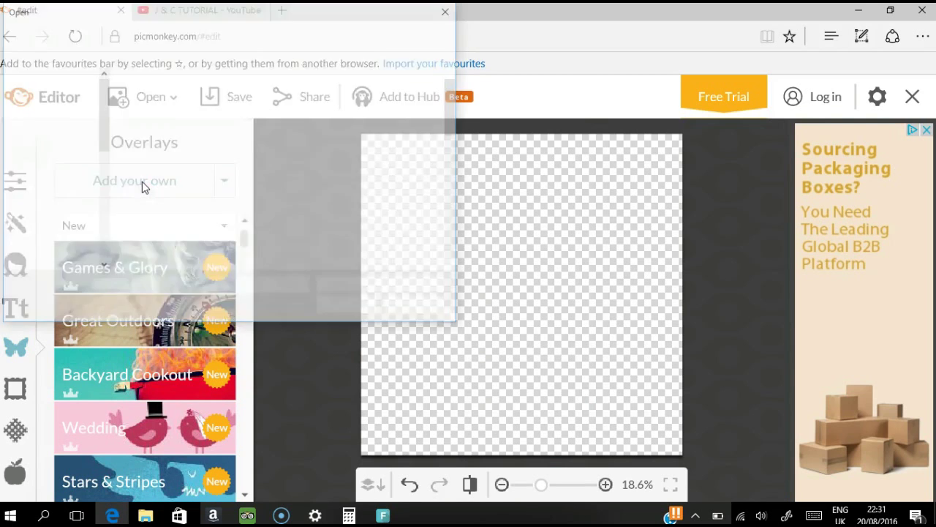
pyautogui.click(371, 159)
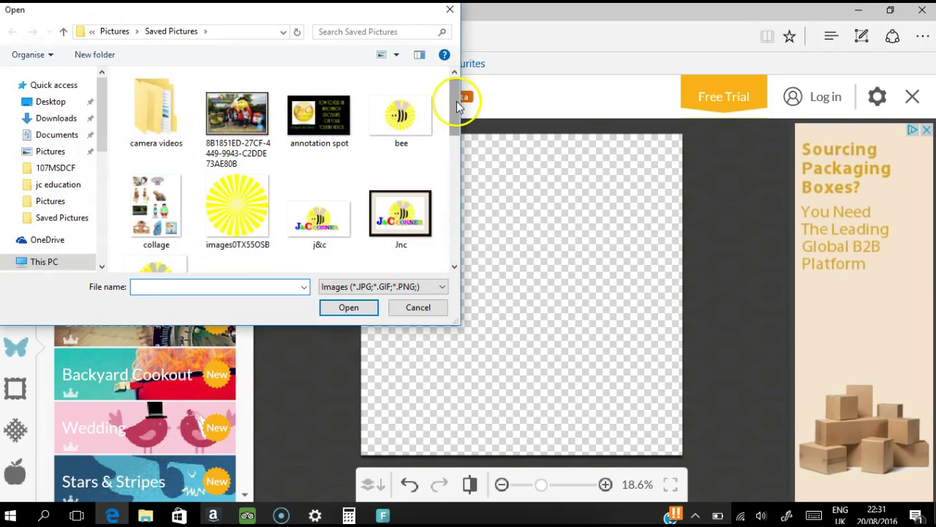
pyautogui.moveTo(456, 101)
pyautogui.mouseDown()
pyautogui.moveTo(455, 156)
pyautogui.moveTo(434, 188)
pyautogui.moveTo(432, 240)
pyautogui.moveTo(466, 134)
pyautogui.mouseUp()
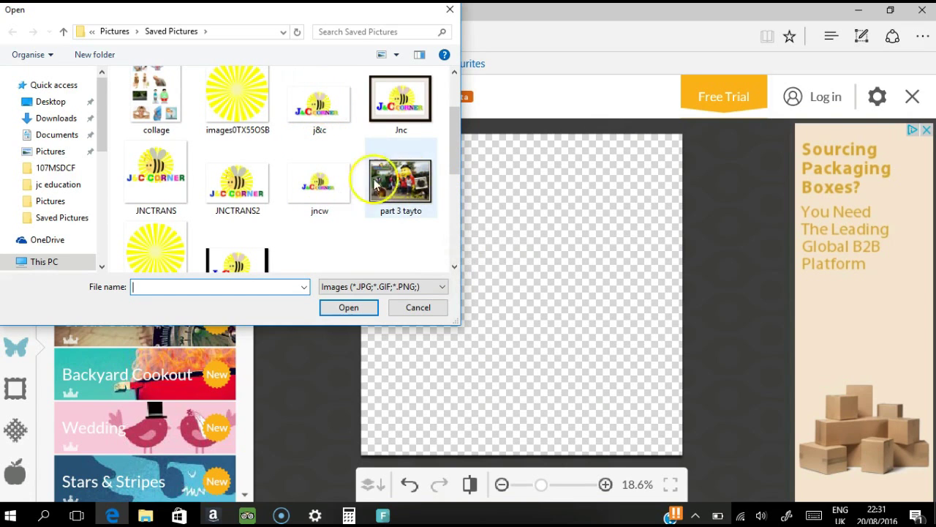
pyautogui.moveTo(455, 146); pyautogui.dragTo(459, 168)
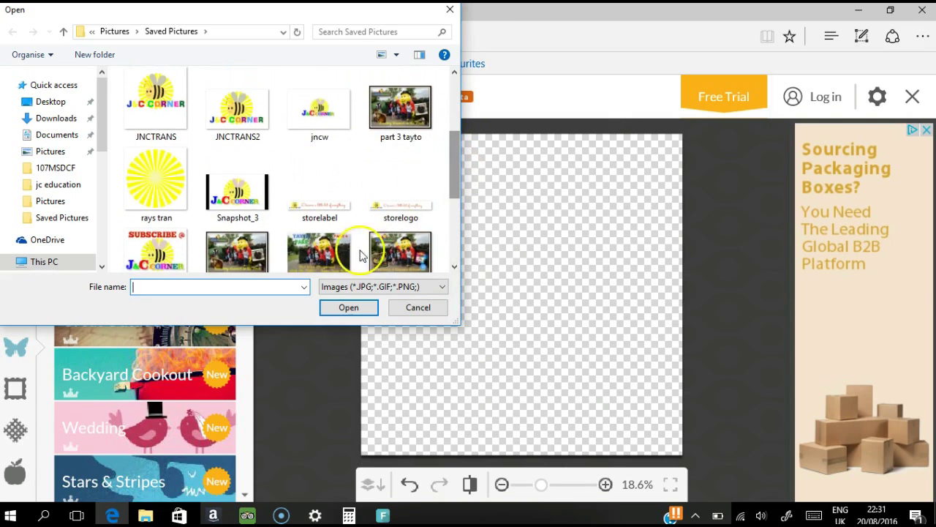
pyautogui.click(153, 187)
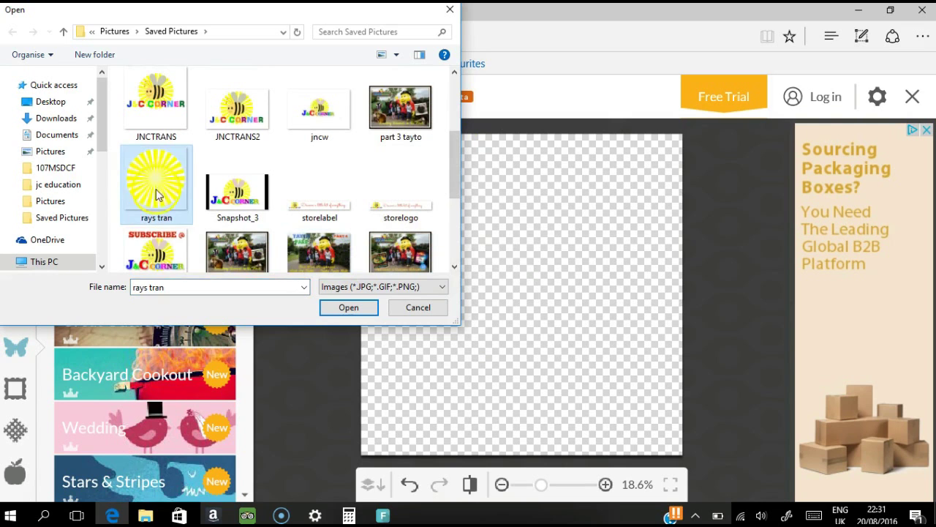
pyautogui.click(350, 309)
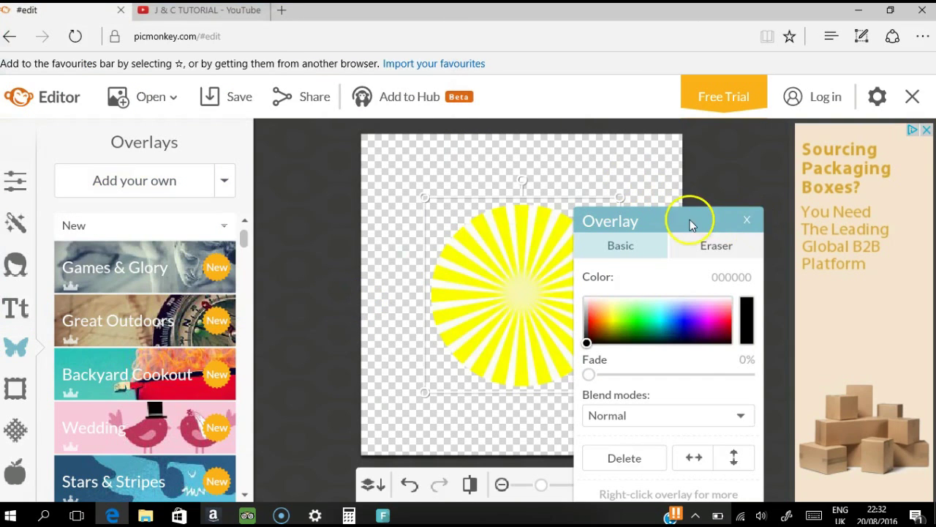
# Shrink the sunburst from its top edge and move it just above the canvas centre
pyautogui.moveTo(690, 220); pyautogui.dragTo(165, 175)
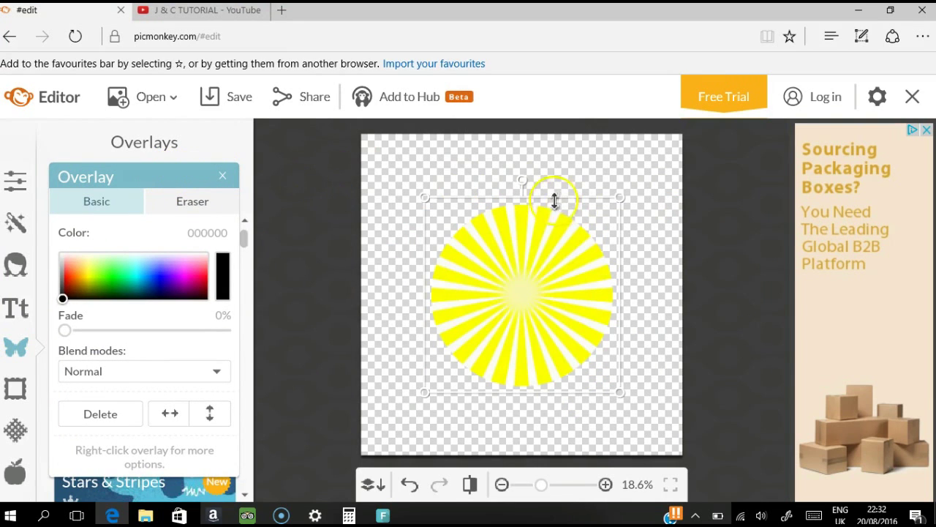
pyautogui.moveTo(554, 199); pyautogui.dragTo(546, 223)
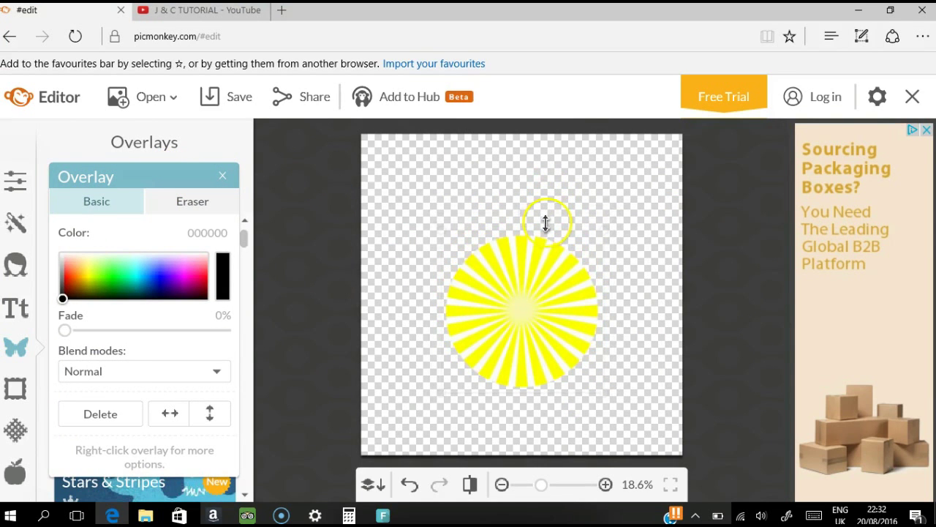
pyautogui.moveTo(532, 284); pyautogui.dragTo(537, 246)
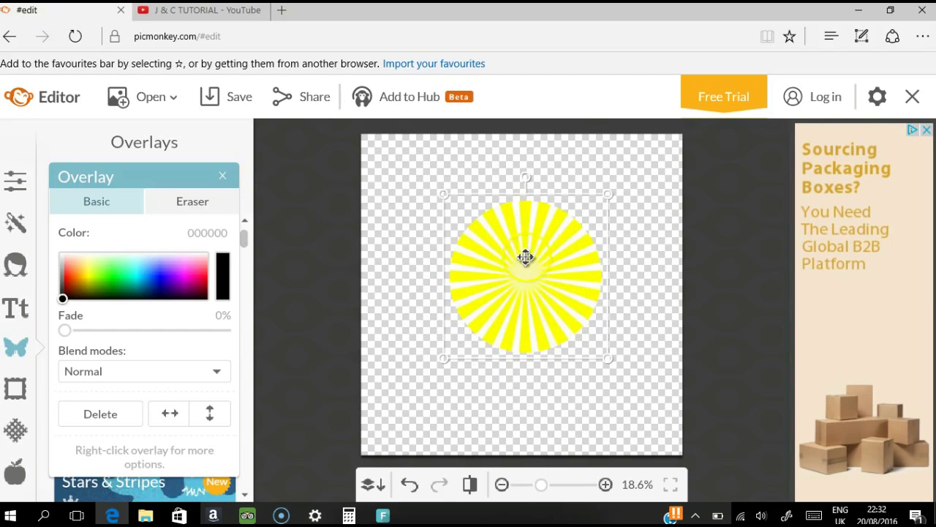
pyautogui.click(222, 178)
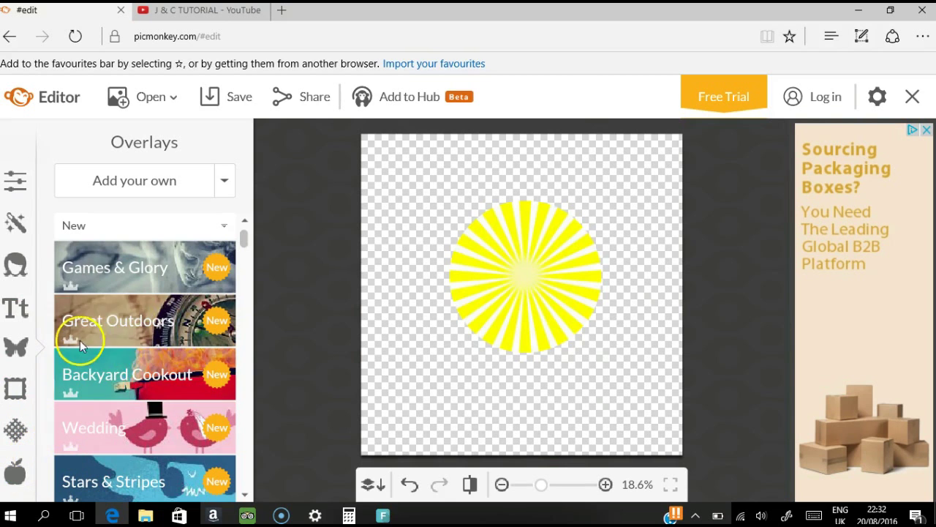
# Add the cartoon bee from the Buggles overlay set to the canvas
pyautogui.moveTo(245, 240)
pyautogui.mouseDown()
pyautogui.moveTo(252, 351)
pyautogui.moveTo(253, 341)
pyautogui.mouseUp()
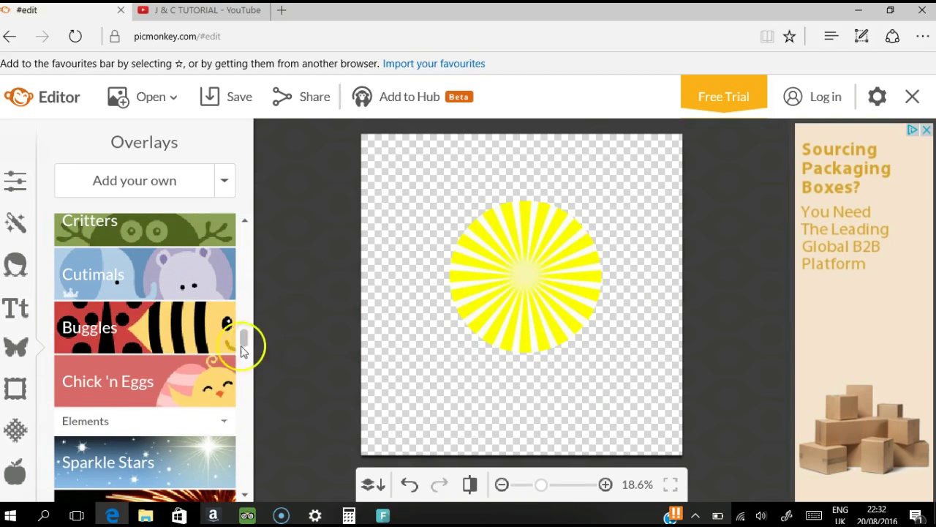
pyautogui.click(149, 341)
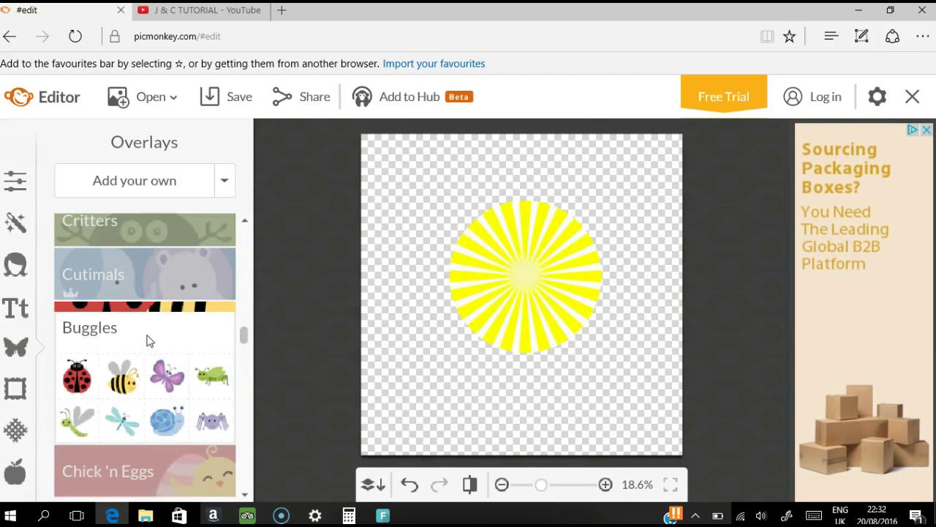
pyautogui.click(135, 374)
pyautogui.click(201, 338)
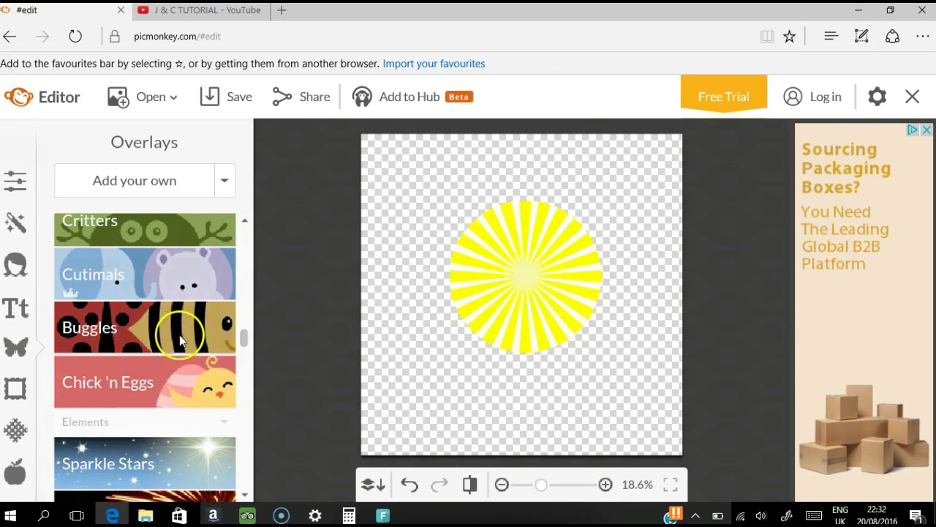
pyautogui.click(176, 348)
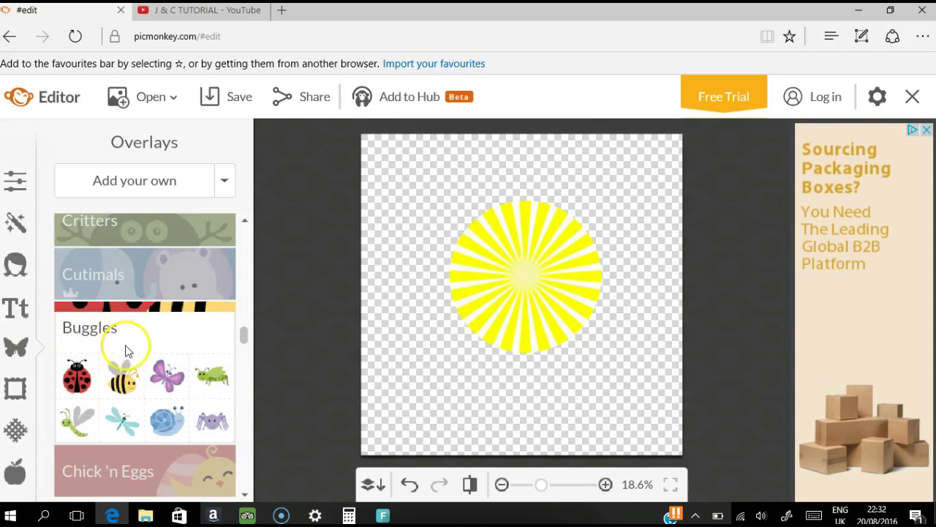
pyautogui.click(123, 389)
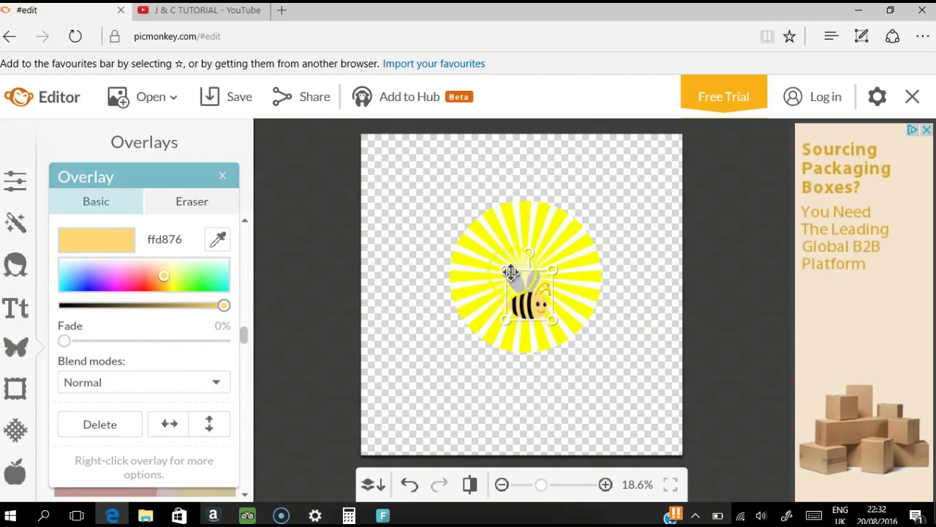
# Resize the bee, centre it on the sunburst and flip it horizontally to face left
pyautogui.moveTo(504, 266); pyautogui.dragTo(433, 227)
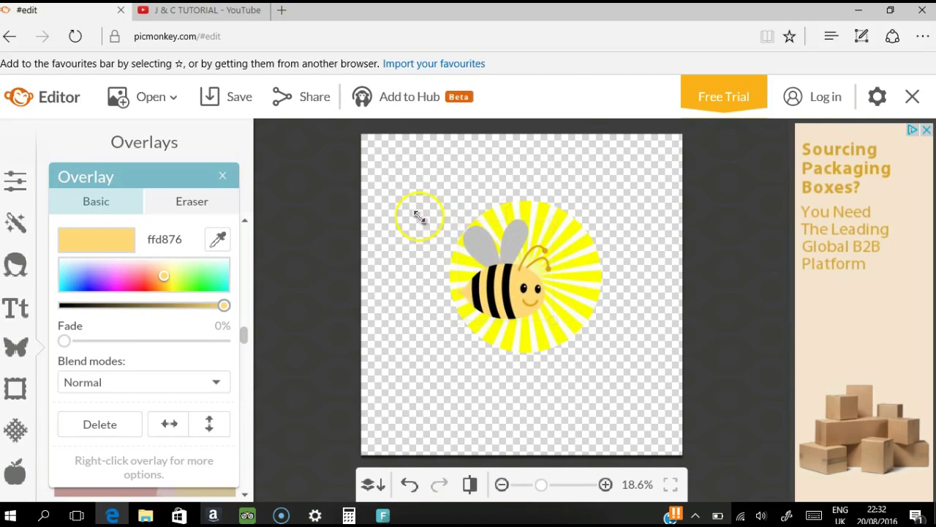
pyautogui.moveTo(434, 227); pyautogui.dragTo(407, 238)
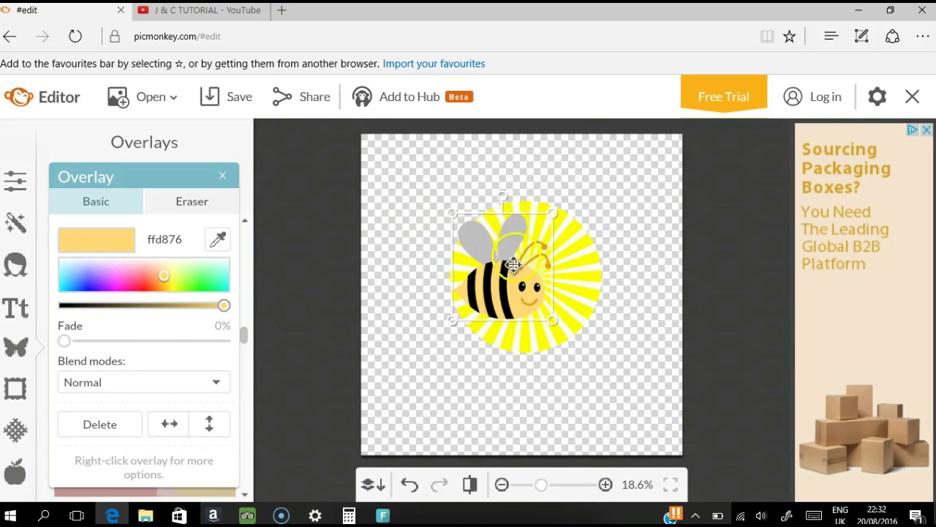
pyautogui.moveTo(511, 269); pyautogui.dragTo(542, 256)
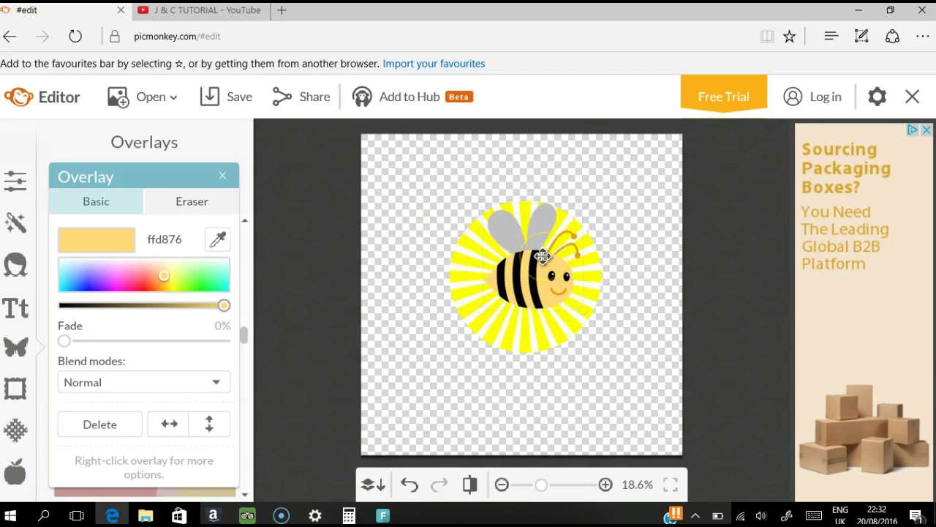
pyautogui.click(173, 428)
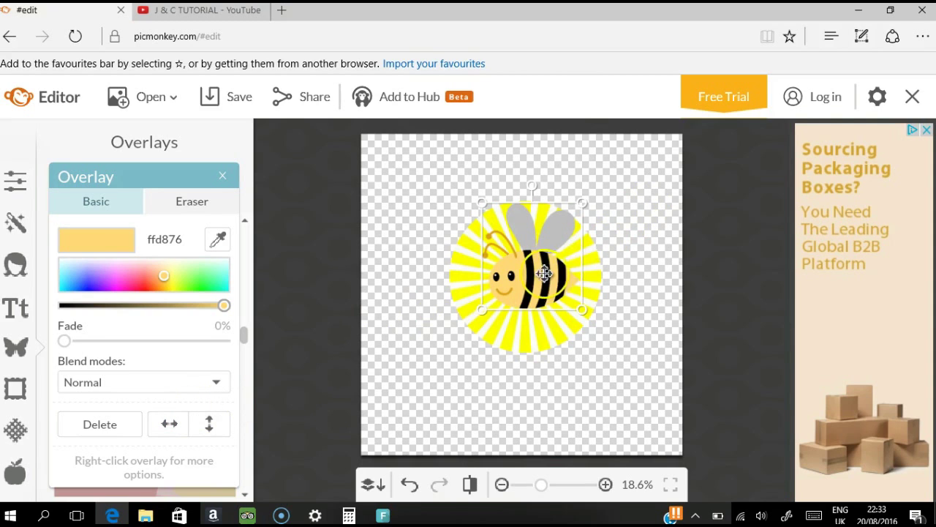
pyautogui.moveTo(545, 270); pyautogui.dragTo(534, 271)
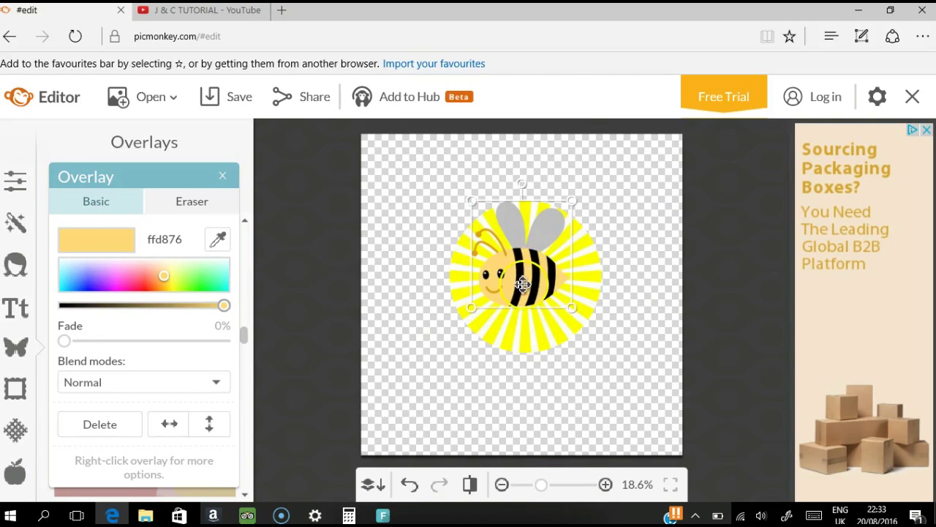
pyautogui.click(223, 180)
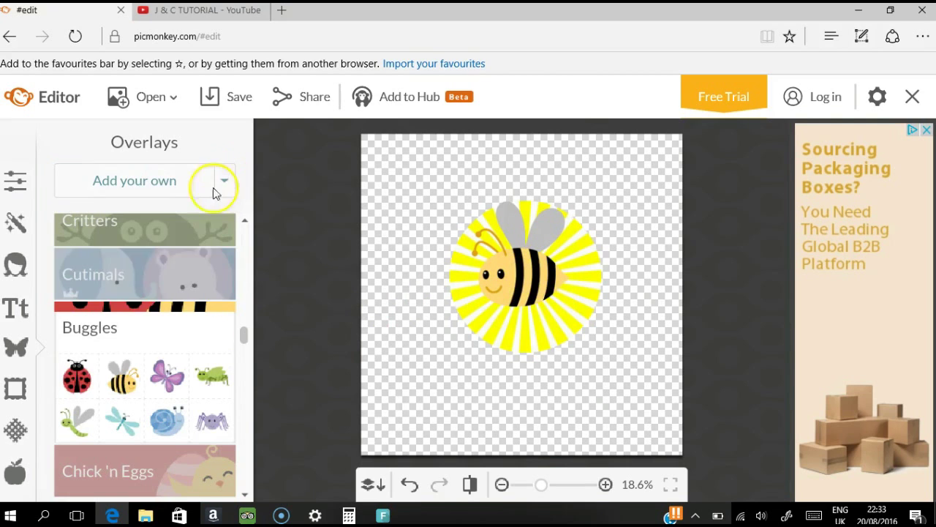
# Pick the Luckiest Guy font and add a text box over the bee
pyautogui.click(18, 311)
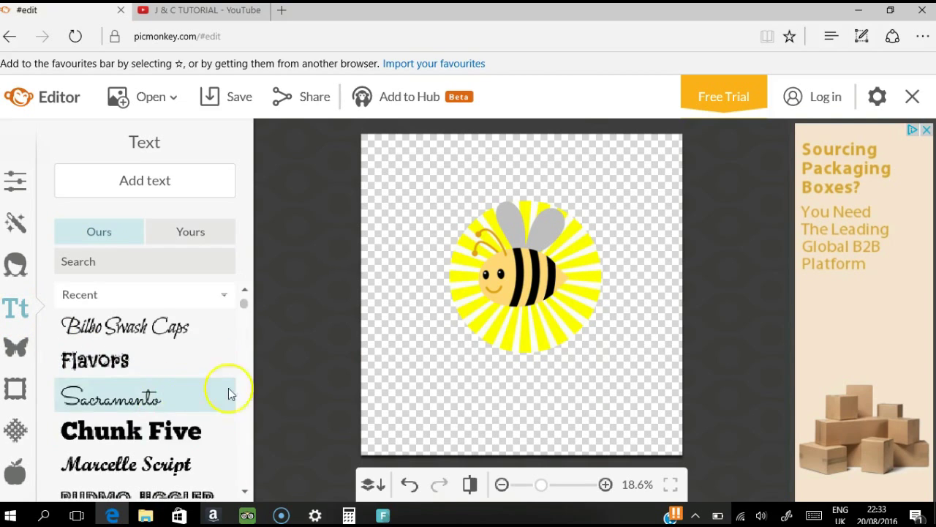
pyautogui.scroll(-3, 247, 305)
pyautogui.scroll(-2, 247, 310)
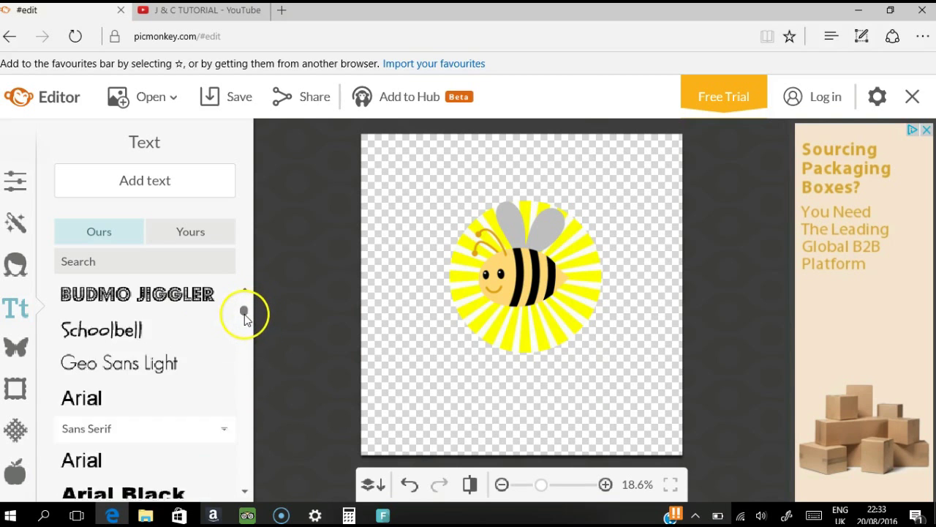
pyautogui.scroll(2, 247, 313)
pyautogui.scroll(-1, 247, 309)
pyautogui.scroll(-5, 245, 337)
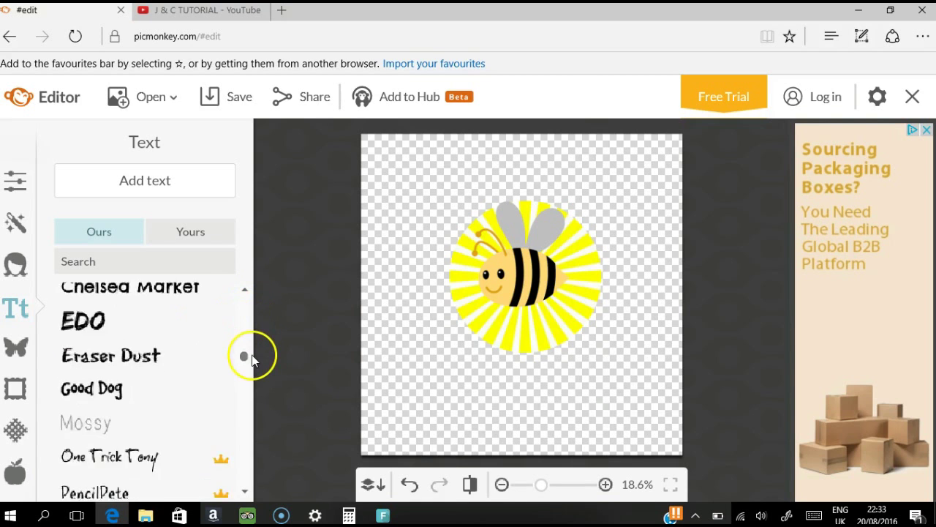
pyautogui.scroll(-5, 252, 363)
pyautogui.moveTo(253, 364); pyautogui.dragTo(260, 429)
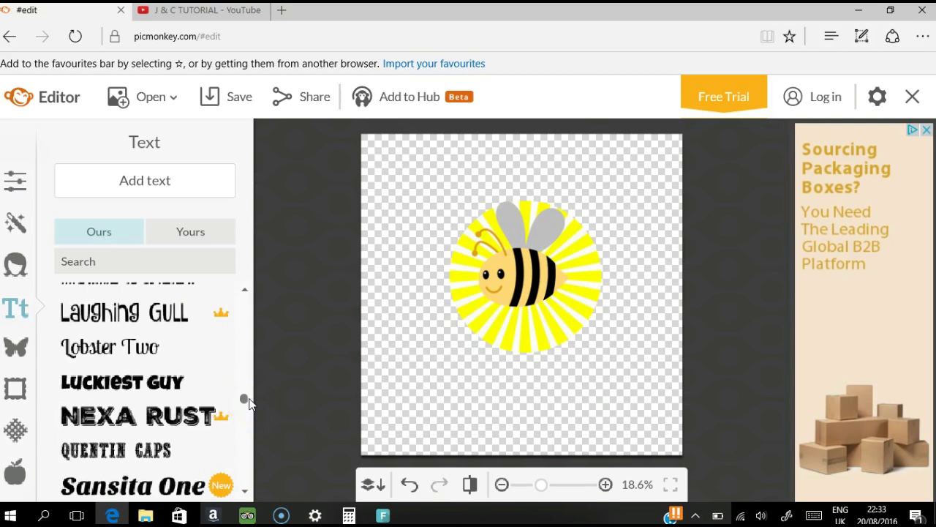
pyautogui.click(165, 386)
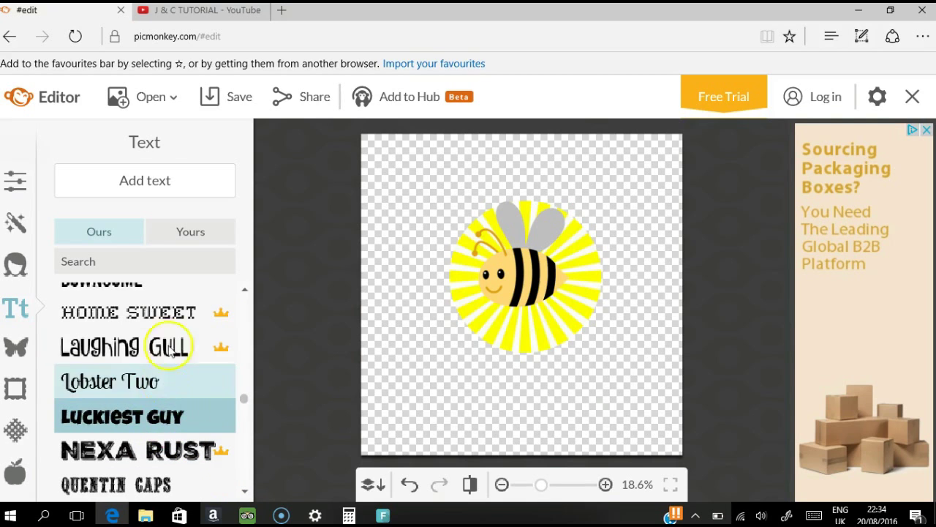
pyautogui.click(142, 180)
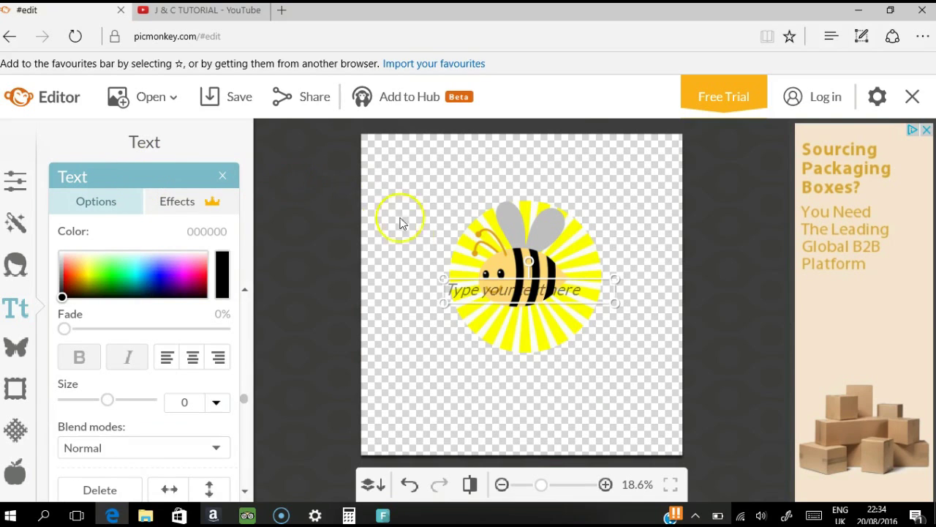
# Move the text box below the bee and type 'J&C TUTORIAL'
pyautogui.moveTo(465, 281); pyautogui.dragTo(477, 342)
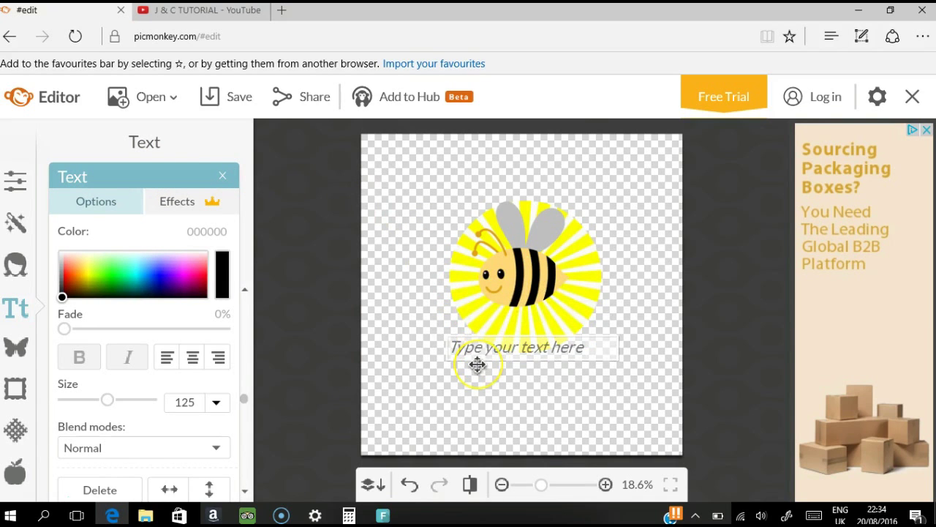
pyautogui.click(592, 366)
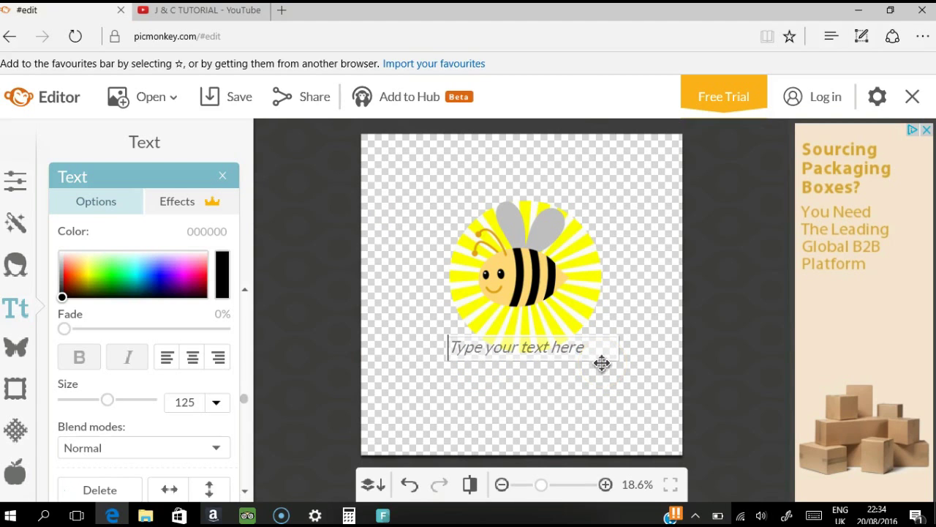
pyautogui.write('J&C TUTORIAL')
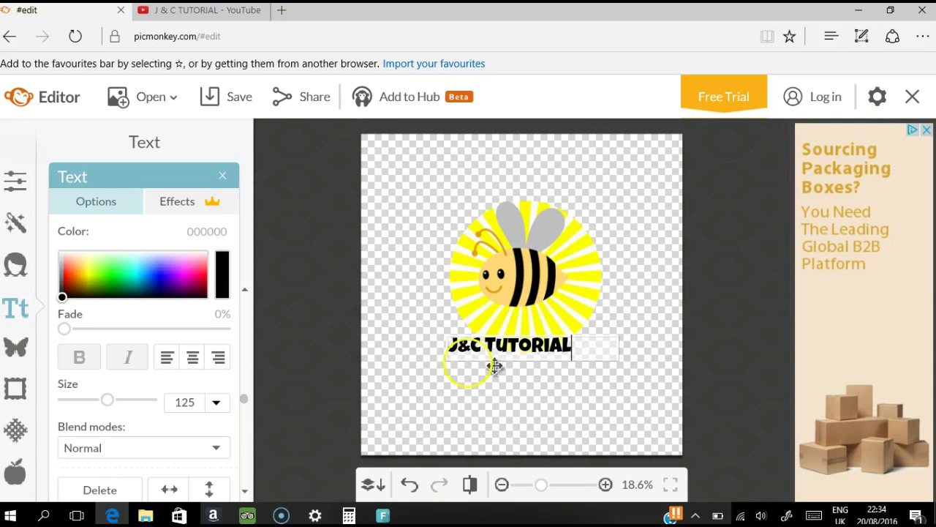
pyautogui.click(518, 346)
pyautogui.click(612, 337)
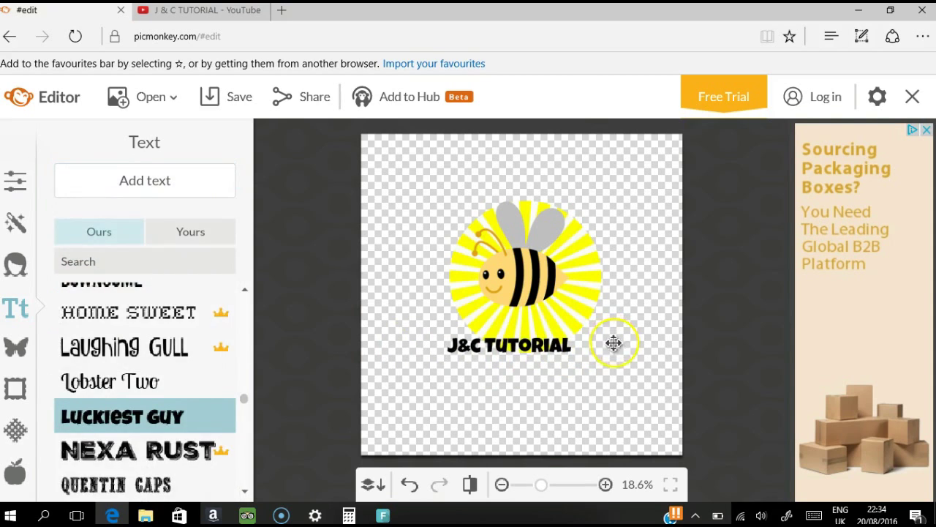
# Enlarge the J&C TUTORIAL text and place it back under the bee
pyautogui.click(552, 354)
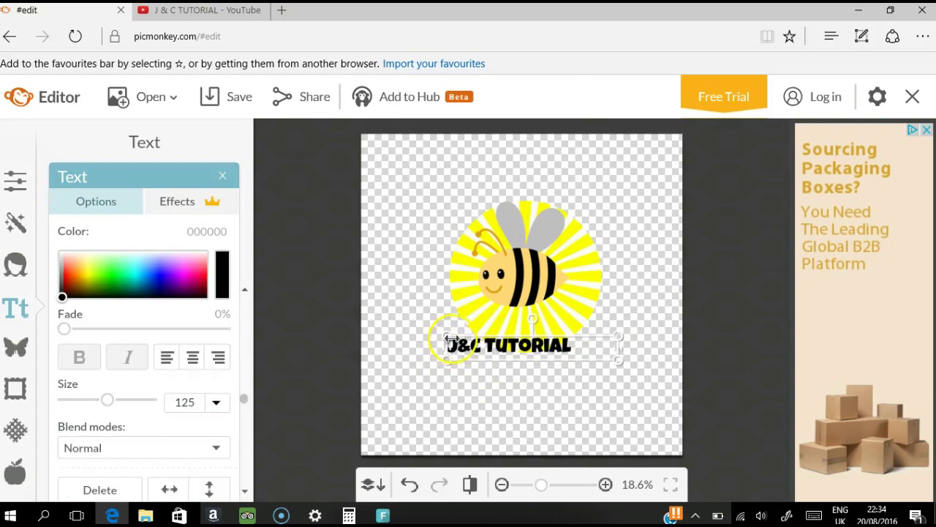
pyautogui.moveTo(443, 334); pyautogui.dragTo(275, 273)
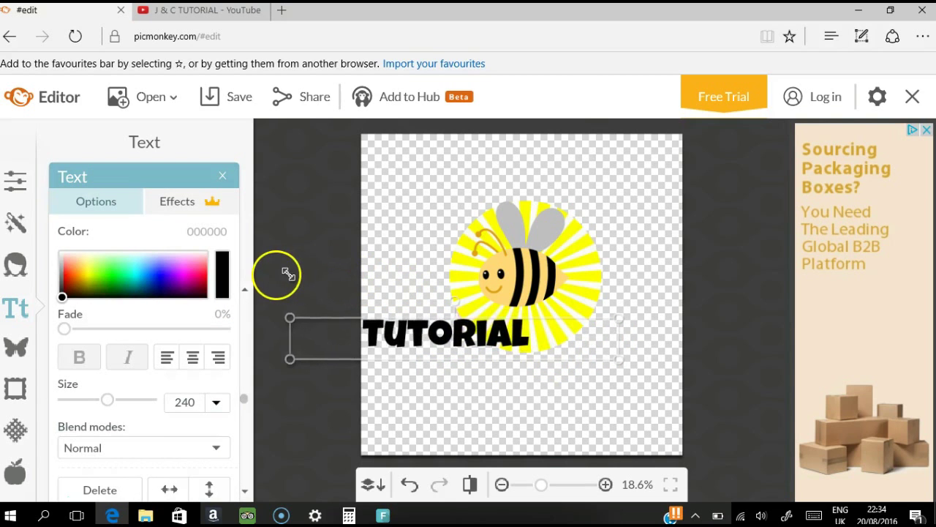
pyautogui.moveTo(428, 329)
pyautogui.mouseDown()
pyautogui.moveTo(532, 319)
pyautogui.moveTo(547, 332)
pyautogui.mouseUp()
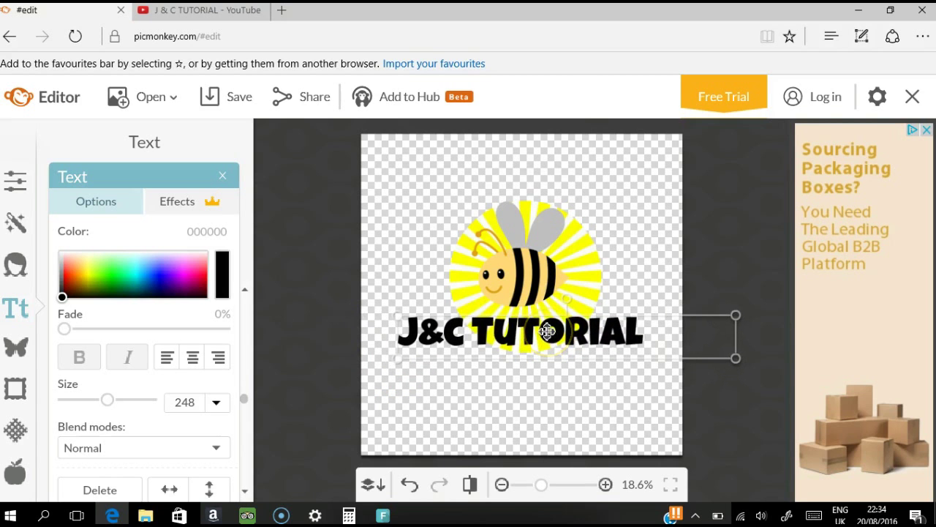
# Color the J blue, the & yellow and the C orange
pyautogui.doubleClick(417, 341)
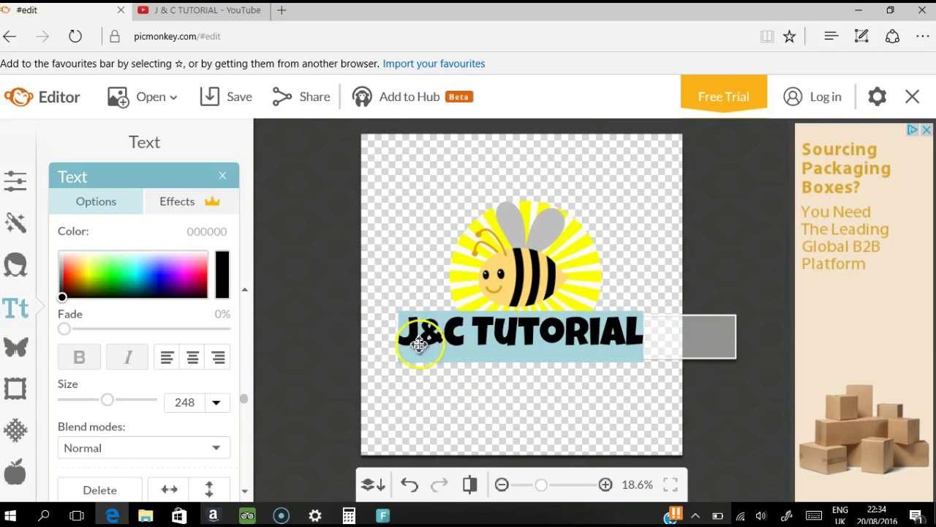
pyautogui.click(417, 339)
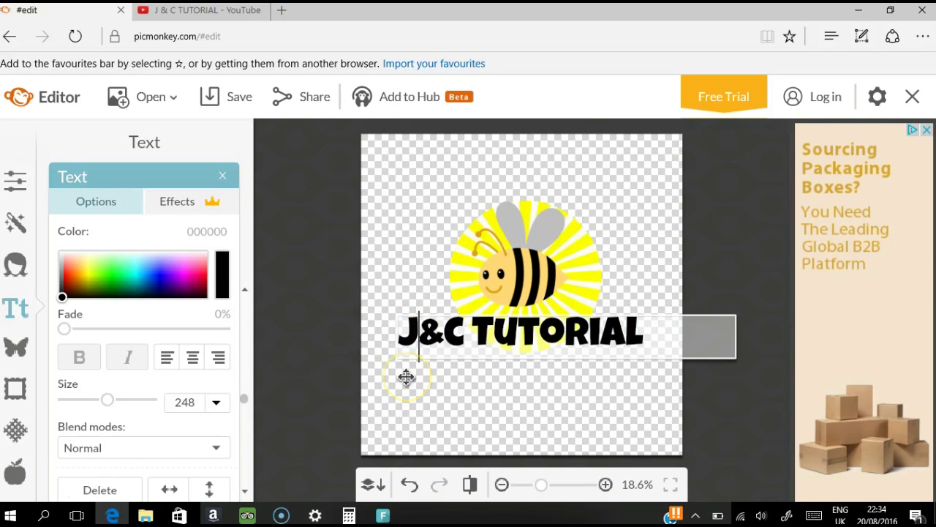
pyautogui.moveTo(417, 339); pyautogui.dragTo(406, 377)
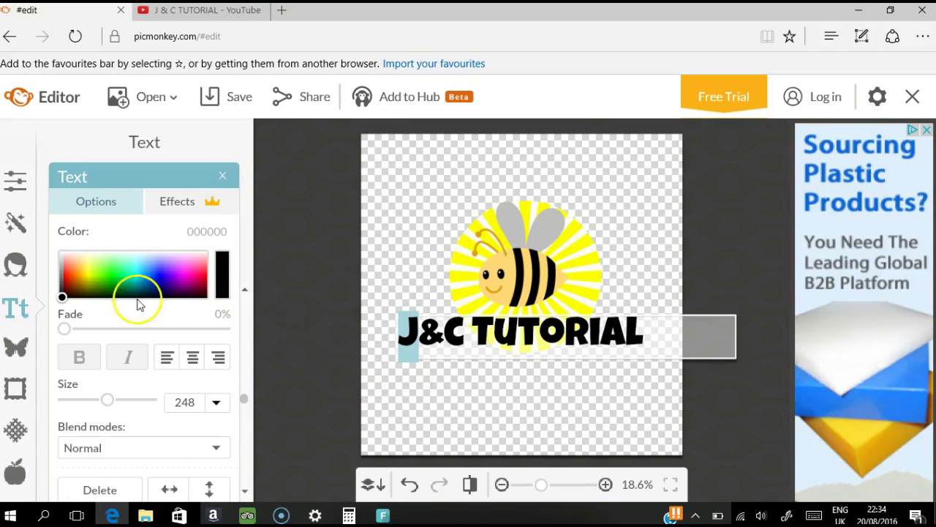
pyautogui.click(161, 274)
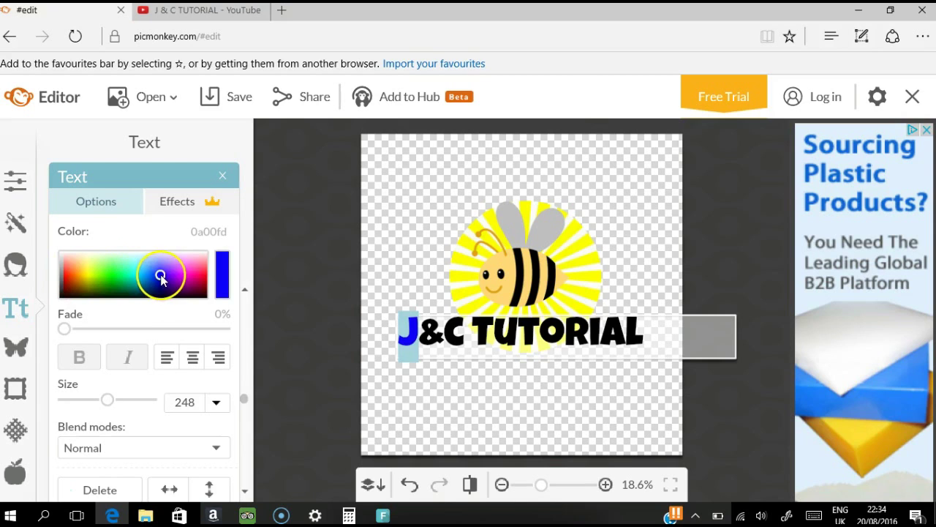
pyautogui.click(436, 342)
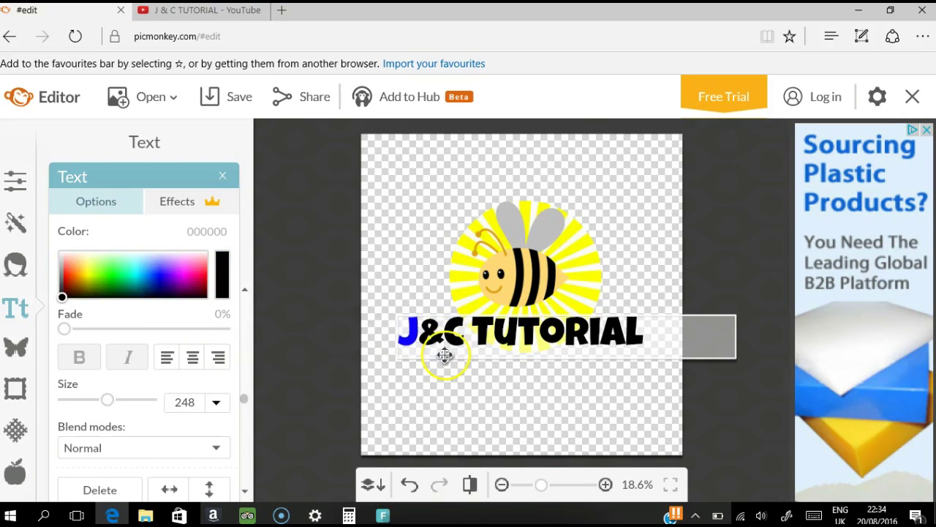
pyautogui.hotkey('shift', 'Left')
pyautogui.click(74, 274)
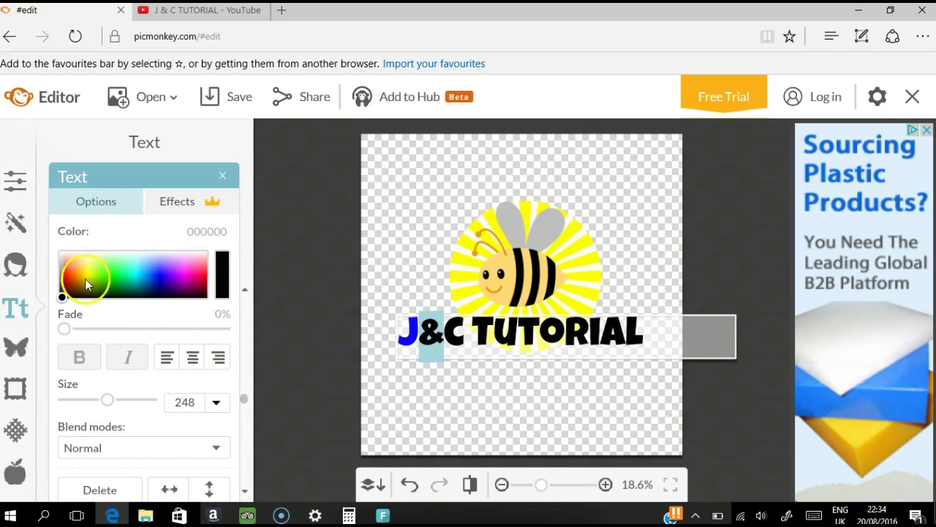
pyautogui.click(466, 343)
pyautogui.hotkey('shift', 'Left')
pyautogui.click(70, 278)
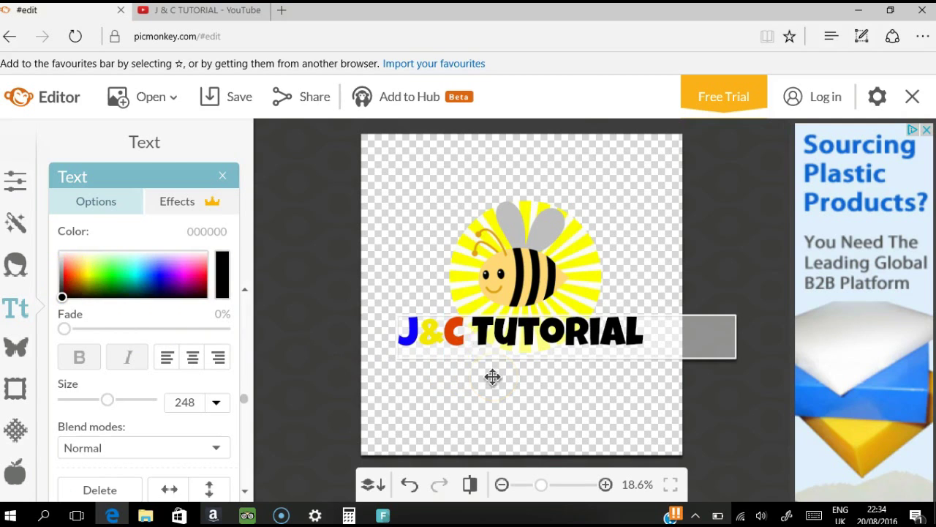
# Give the TUTORIAL letters bright colours, including a pink I and light green L
pyautogui.click(108, 278)
pyautogui.click(527, 342)
pyautogui.click(101, 274)
pyautogui.click(577, 342)
pyautogui.hotkey('shift', 'Left')
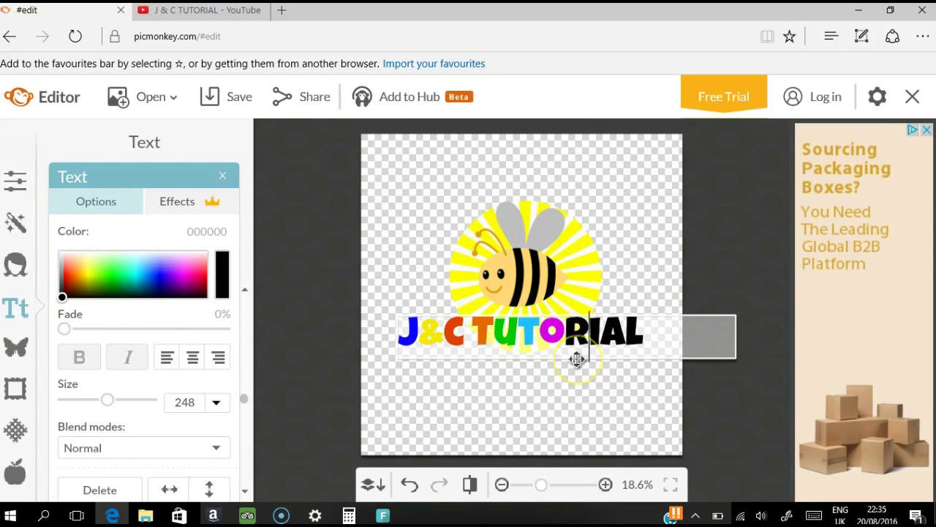
pyautogui.click(607, 342)
pyautogui.hotkey('shift', 'Left')
pyautogui.click(94, 267)
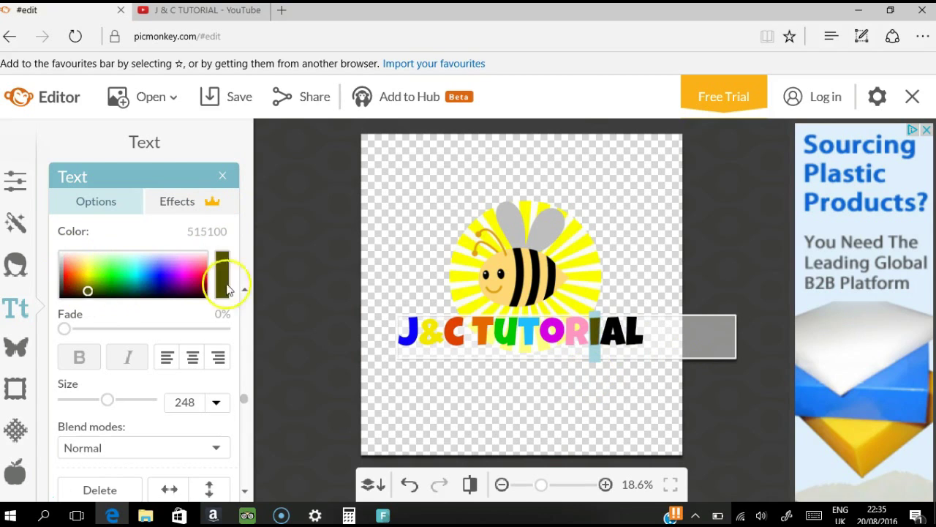
pyautogui.click(645, 342)
pyautogui.hotkey('shift', 'Left')
pyautogui.click(104, 272)
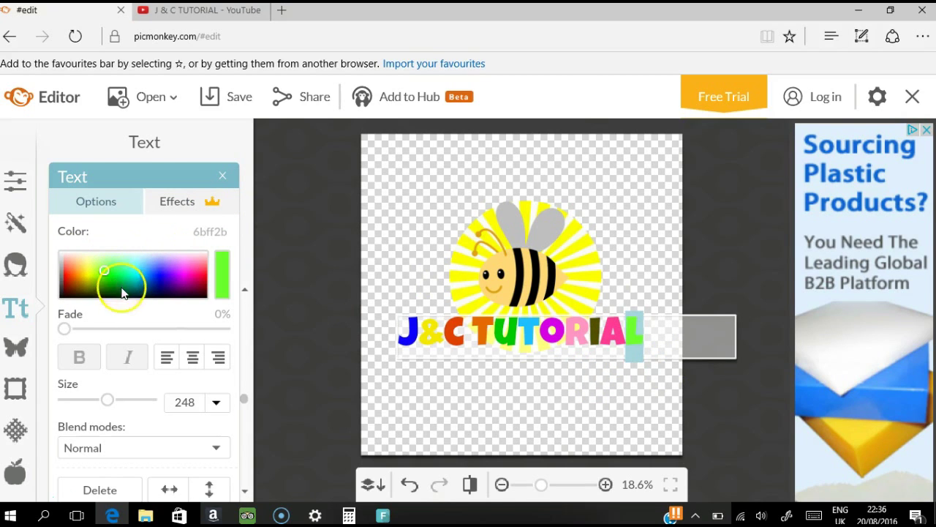
pyautogui.click(439, 358)
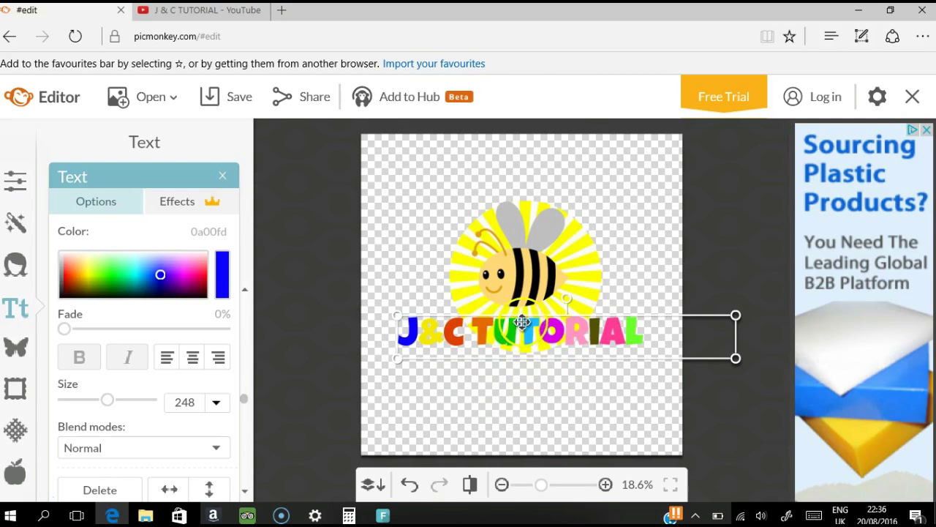
# Enlarge the rainbow text from its corner and centre it across the bee and sunburst
pyautogui.moveTo(521, 316)
pyautogui.mouseDown()
pyautogui.moveTo(535, 326)
pyautogui.moveTo(532, 316)
pyautogui.mouseUp()
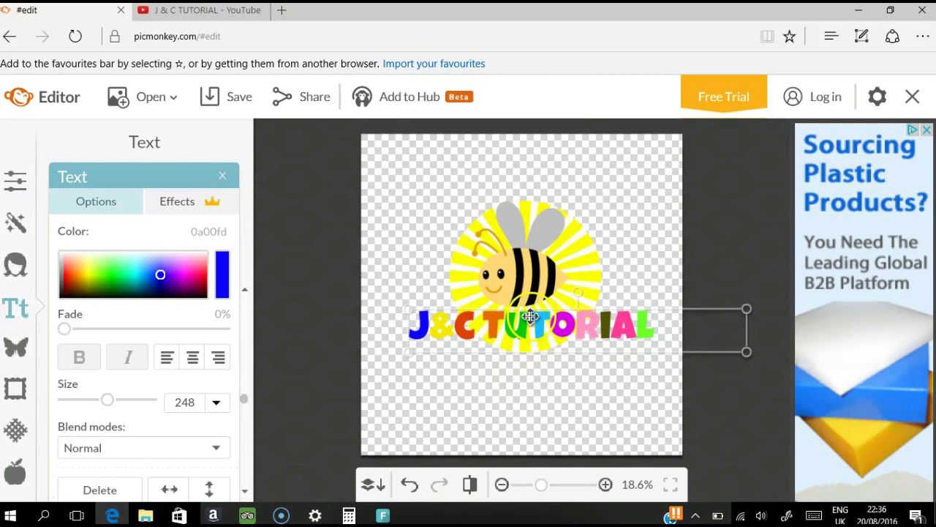
pyautogui.moveTo(411, 309); pyautogui.dragTo(360, 289)
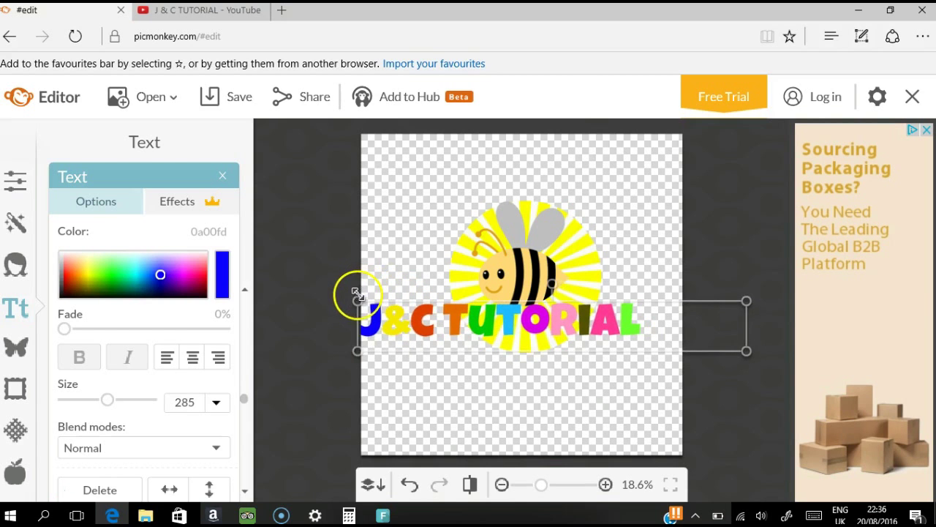
pyautogui.moveTo(359, 289); pyautogui.dragTo(359, 292)
pyautogui.moveTo(528, 317); pyautogui.dragTo(556, 330)
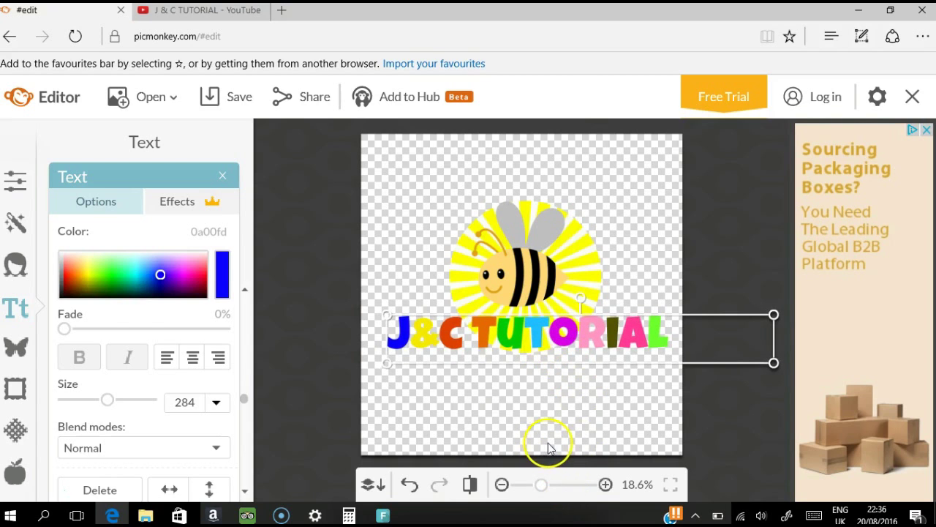
pyautogui.click(459, 411)
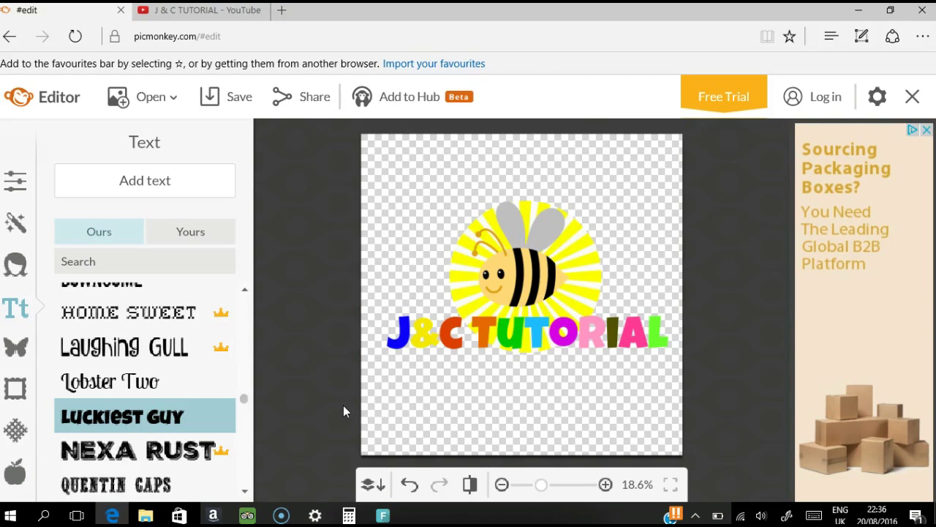
# Save the logo as 'jctutortranslogo' PNG at 2000×2000 to the computer
pyautogui.click(236, 104)
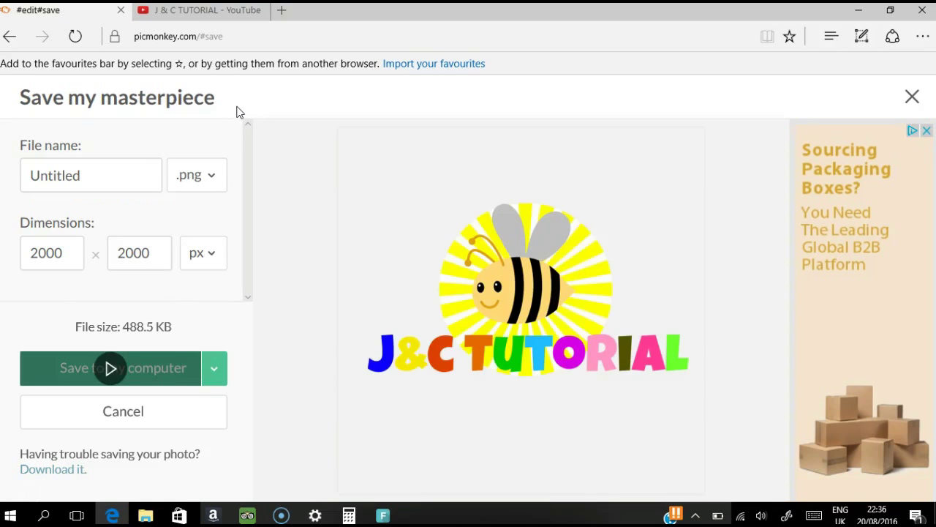
pyautogui.click(138, 177)
pyautogui.press('BackSpace')
pyautogui.press('BackSpace')
pyautogui.press('BackSpace')
pyautogui.write('jctutortra')
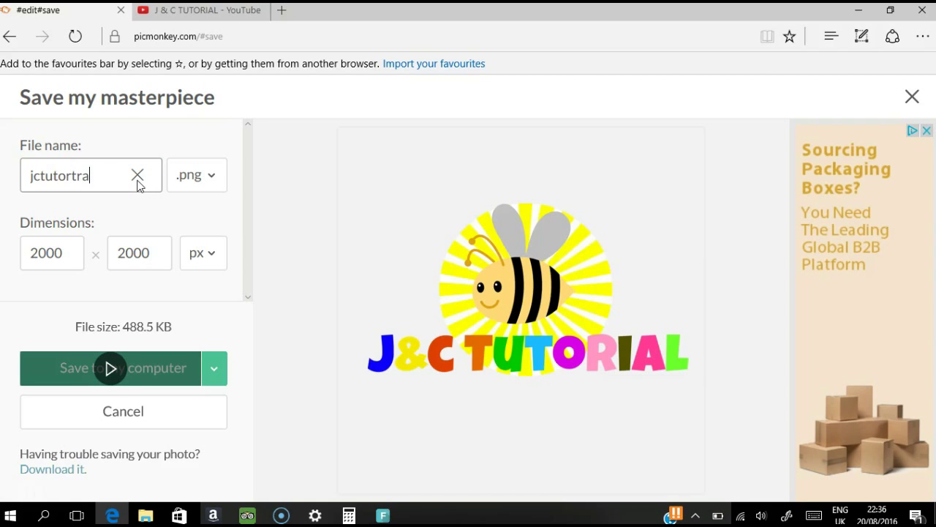
pyautogui.write('nslogo')
pyautogui.click(112, 368)
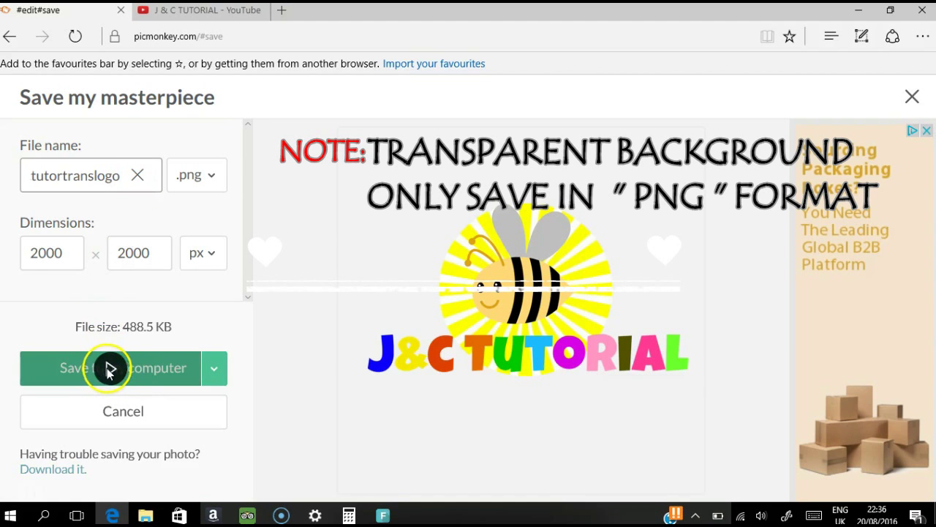
pyautogui.click(132, 379)
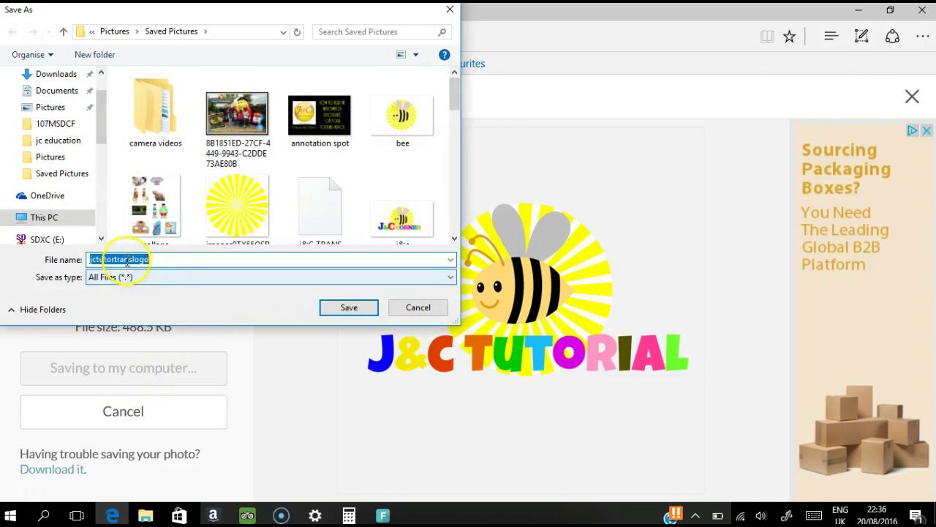
pyautogui.moveTo(44, 218)
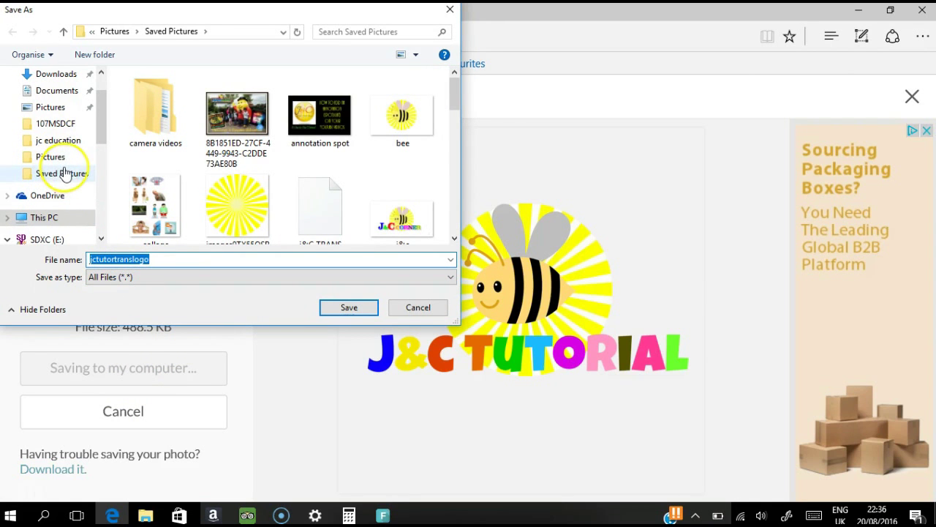
# Save jctutortranslogo.png into the Saved Pictures folder
pyautogui.click(62, 175)
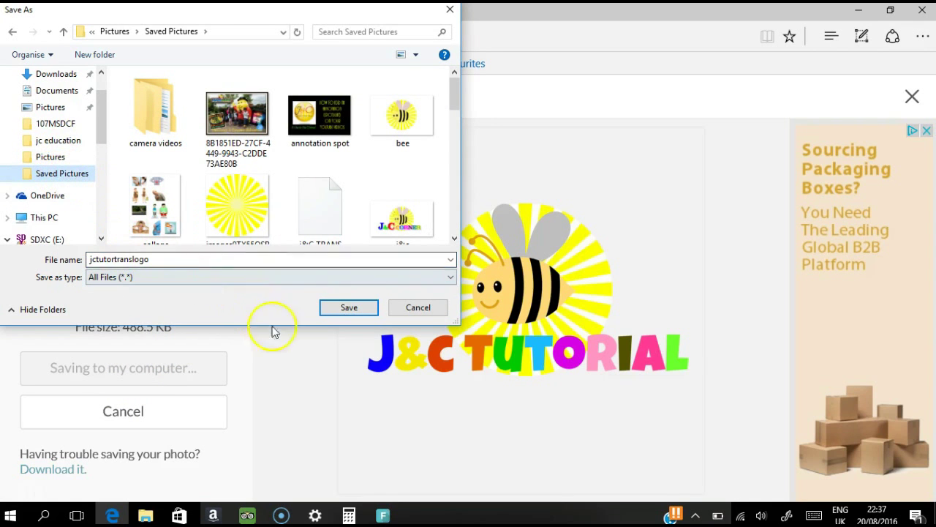
pyautogui.click(340, 312)
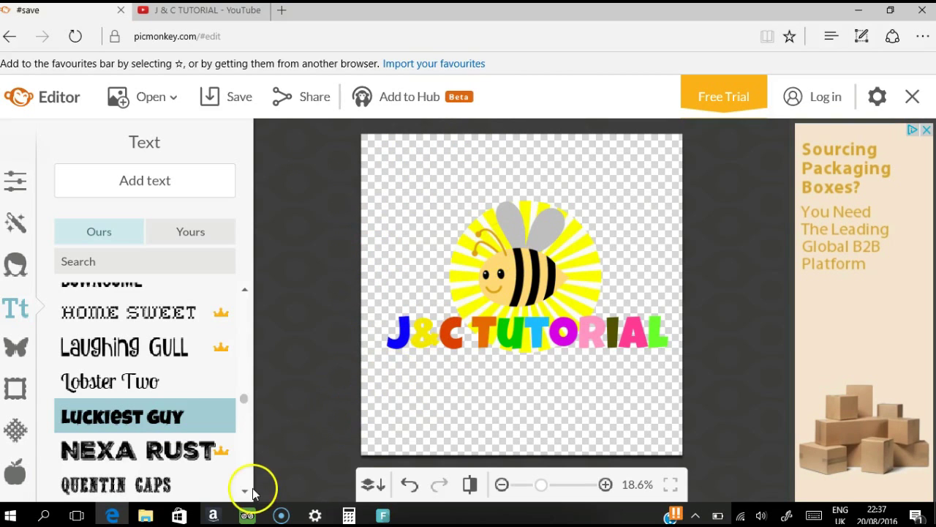
# Open jctutortranslogo from Saved Pictures in File Explorer to view it in Photos
pyautogui.click(145, 517)
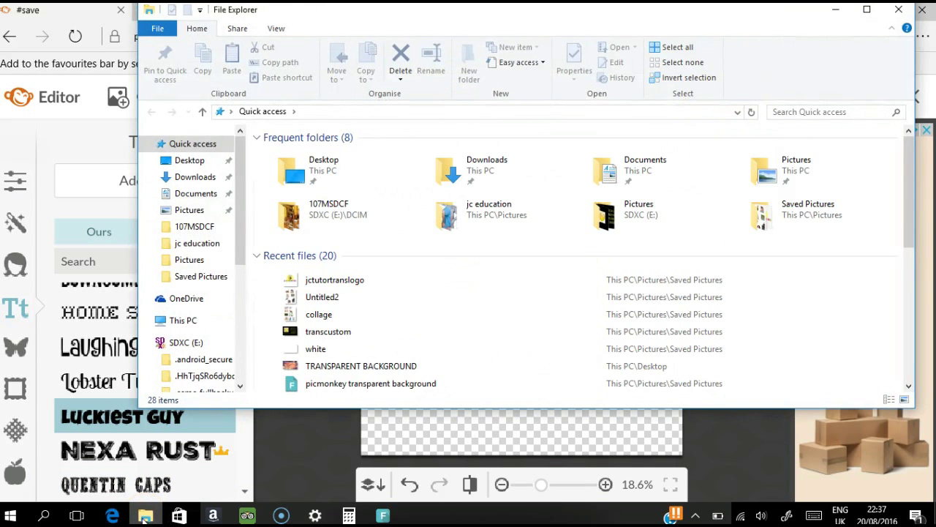
pyautogui.click(205, 278)
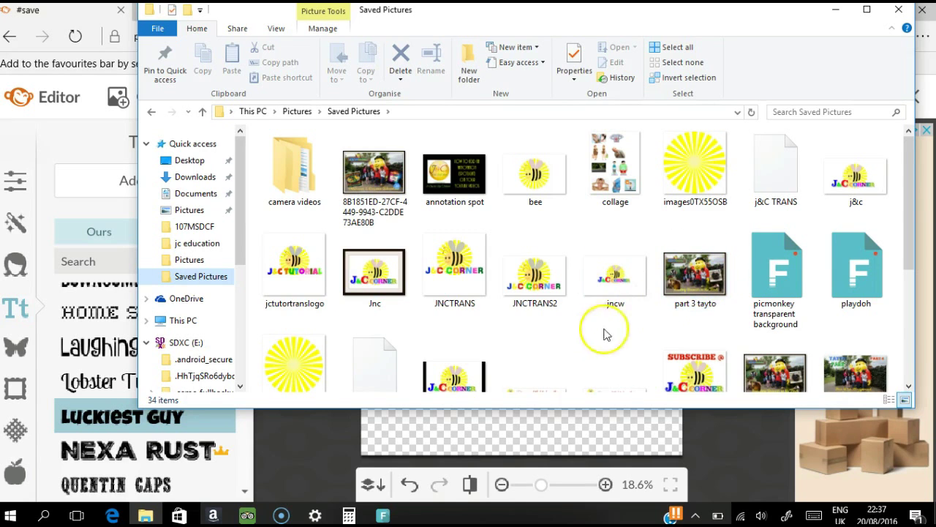
pyautogui.doubleClick(294, 280)
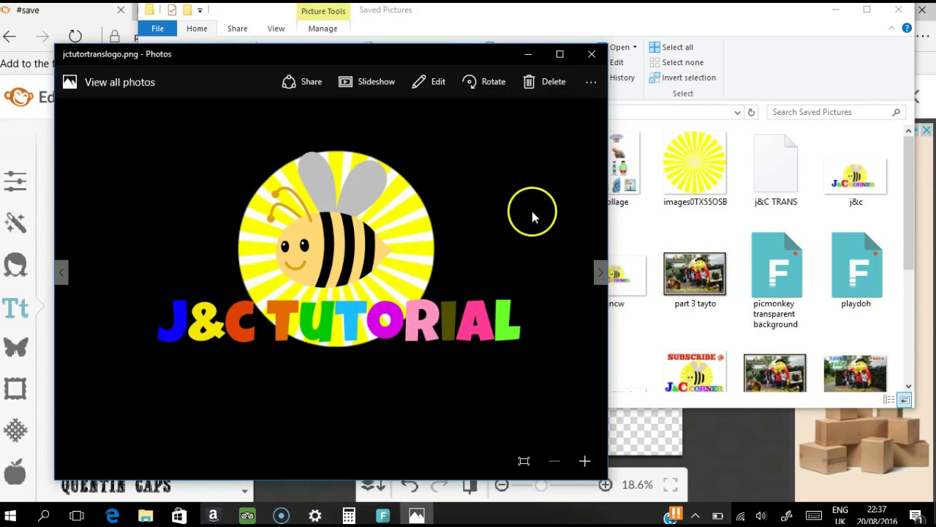
# Close the Photos preview of the jctutortranslogo logo
pyautogui.click(591, 57)
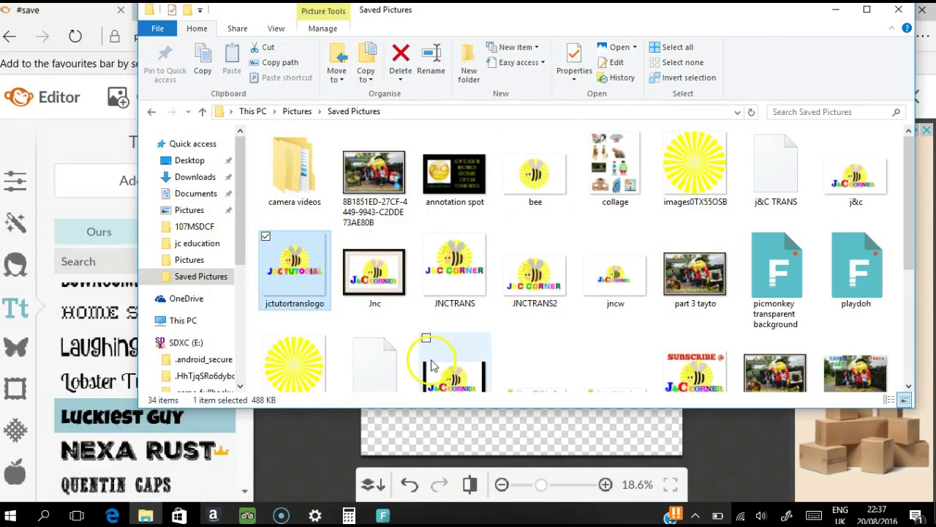
# Close File Explorer to return to the finished bee logo in PicMonkey's editor
pyautogui.click(898, 10)
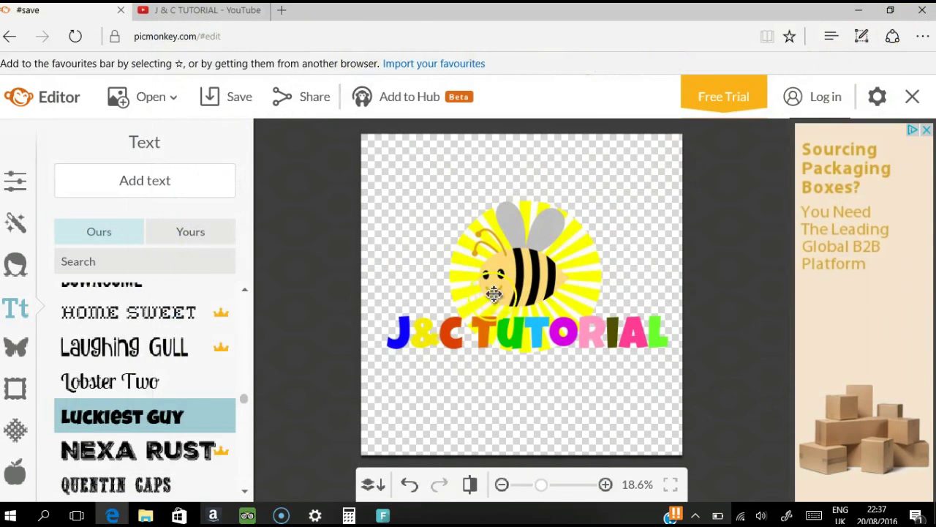
pyautogui.click(398, 350)
pyautogui.click(313, 393)
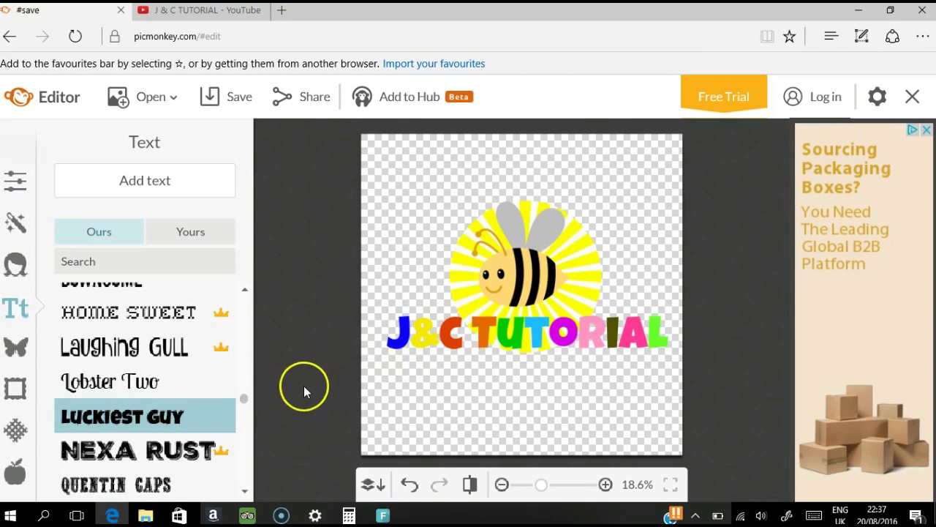